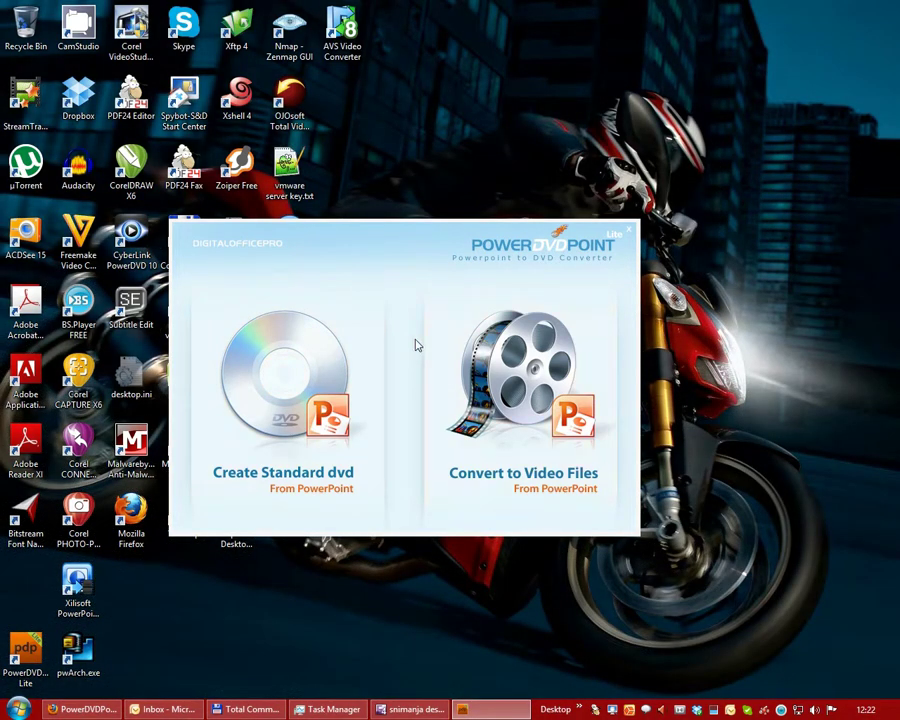
# Start the conversion of PowerPoint presentations to video files
pyautogui.moveTo(408, 233); pyautogui.dragTo(393, 234)
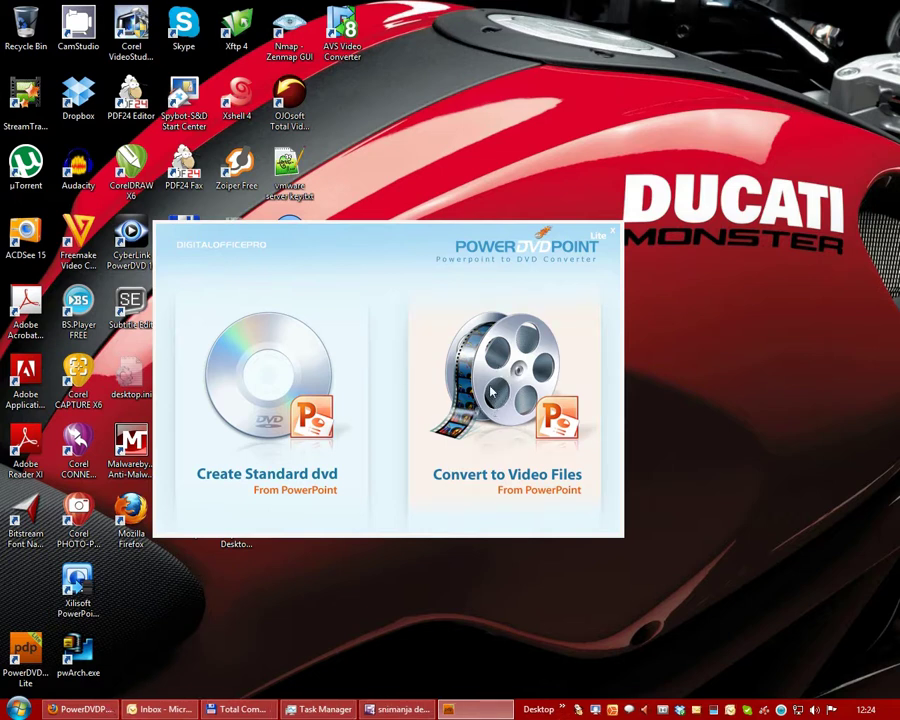
pyautogui.click(491, 392)
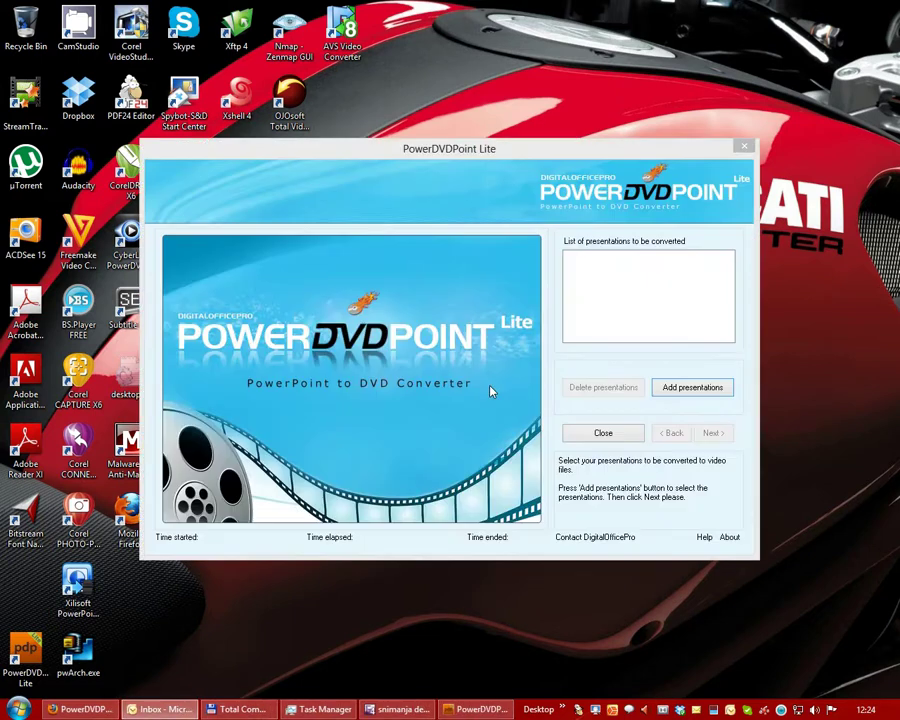
pyautogui.moveTo(482, 155); pyautogui.dragTo(460, 158)
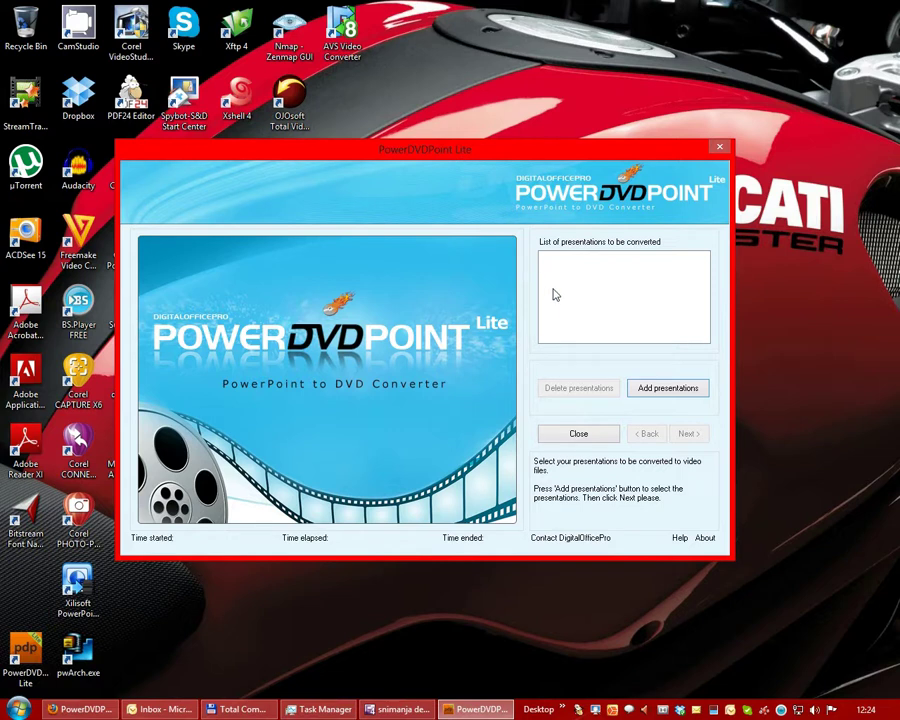
# Add the presentation primjer-ppt.pptx from the ppt2video folder on drive D: to the list of presentations to convert
pyautogui.click(668, 390)
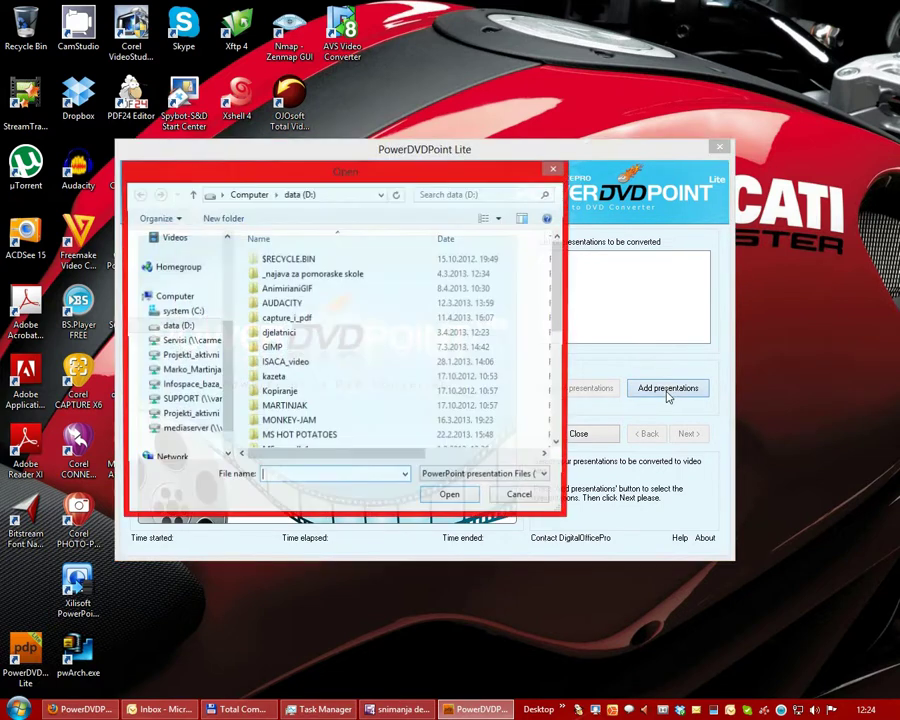
pyautogui.click(279, 392)
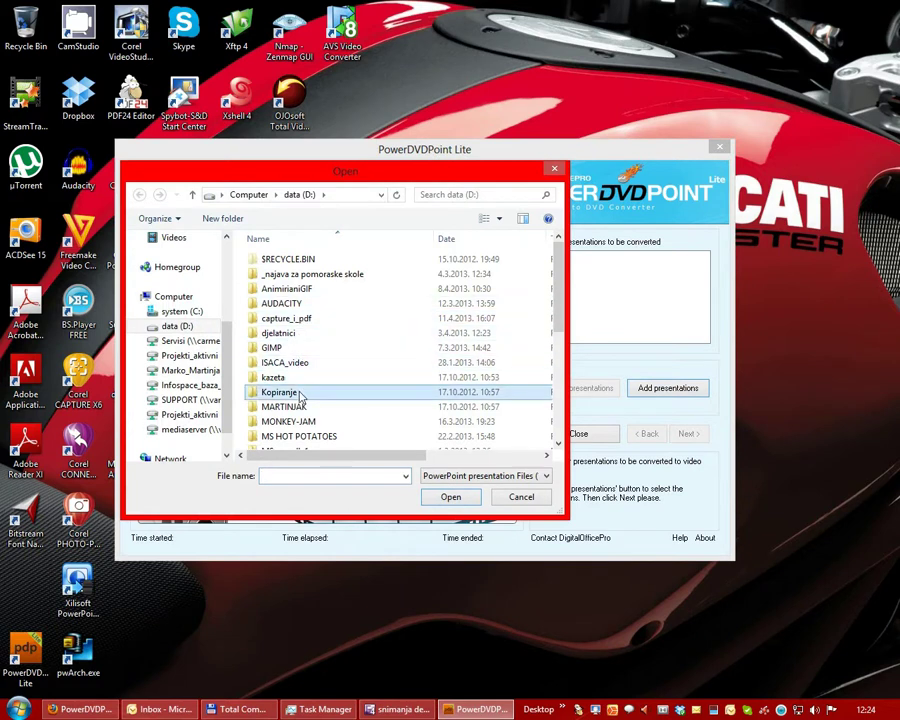
pyautogui.scroll(-2, 310, 405)
pyautogui.doubleClick(280, 442)
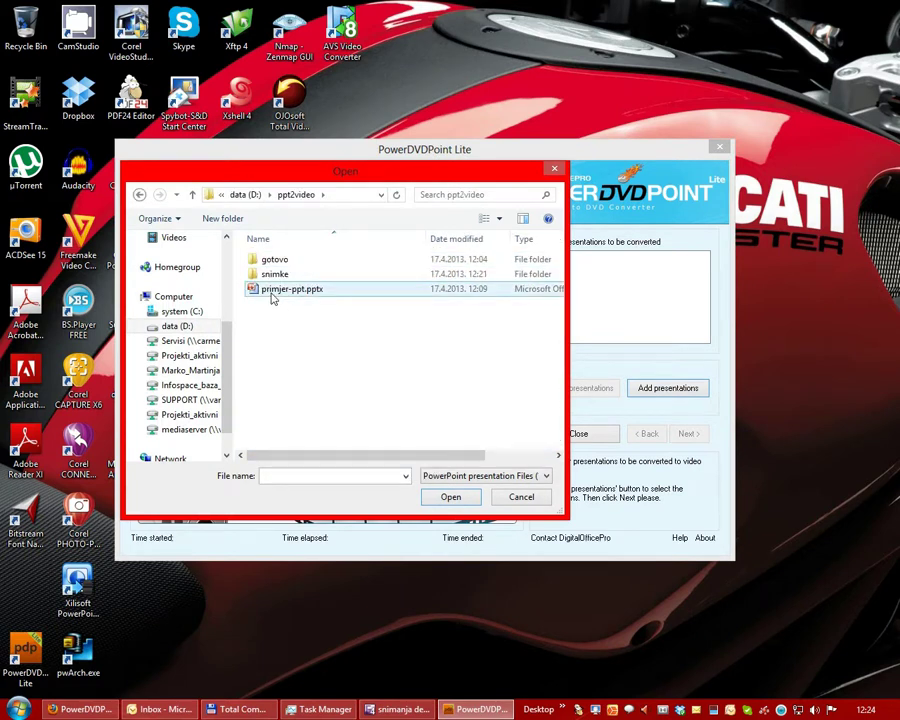
pyautogui.click(275, 291)
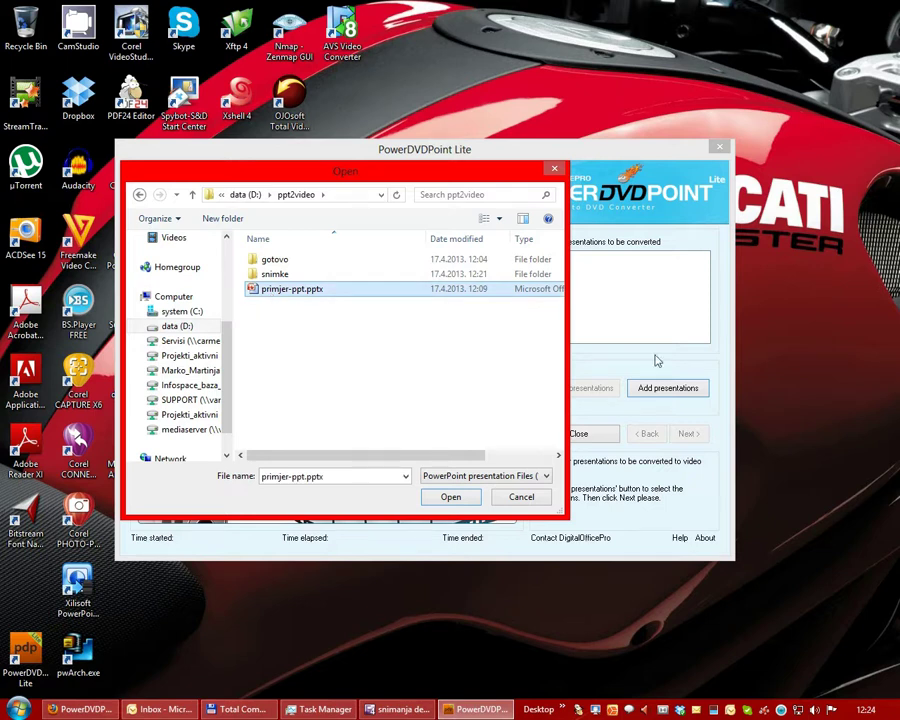
pyautogui.click(537, 477)
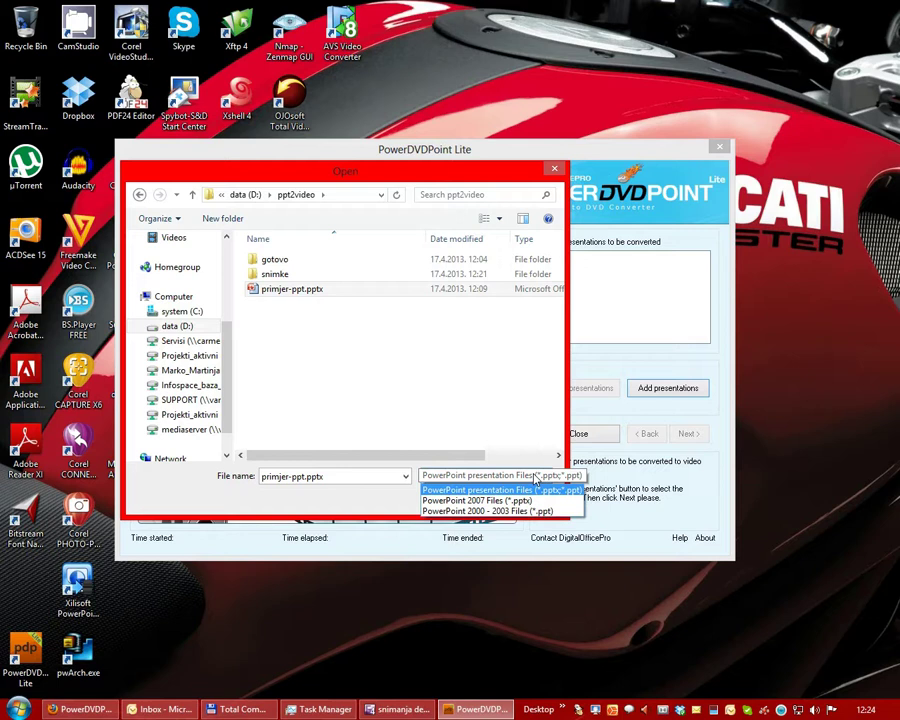
pyautogui.click(325, 346)
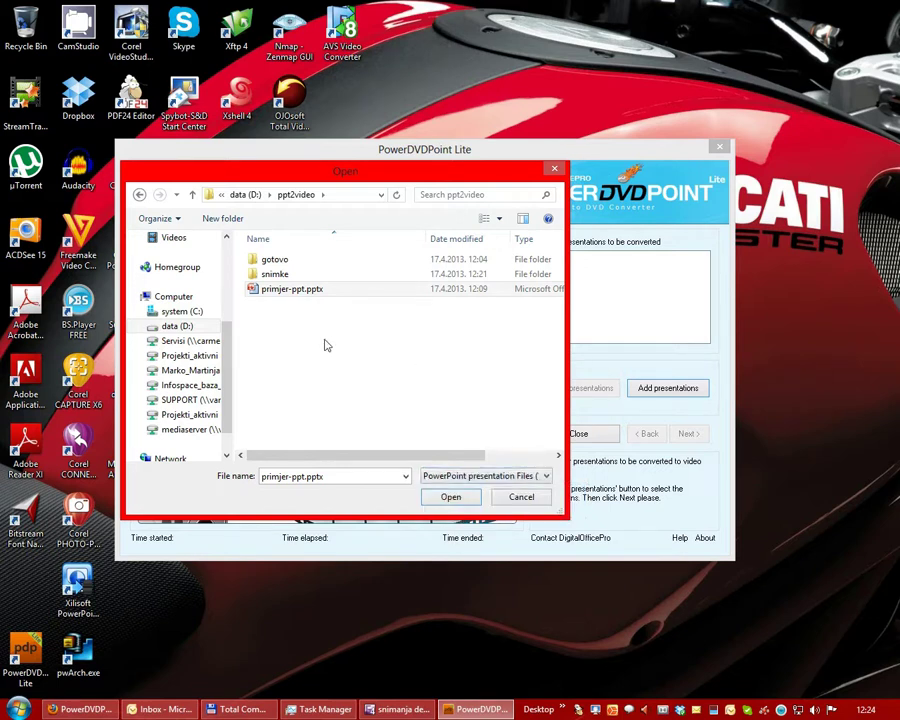
pyautogui.click(451, 497)
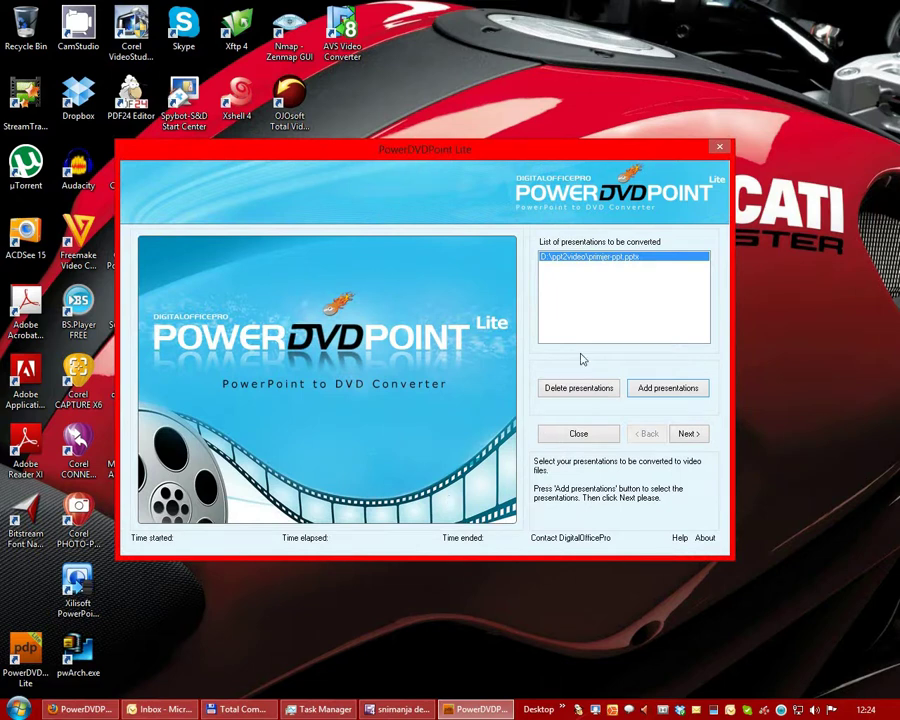
pyautogui.click(644, 397)
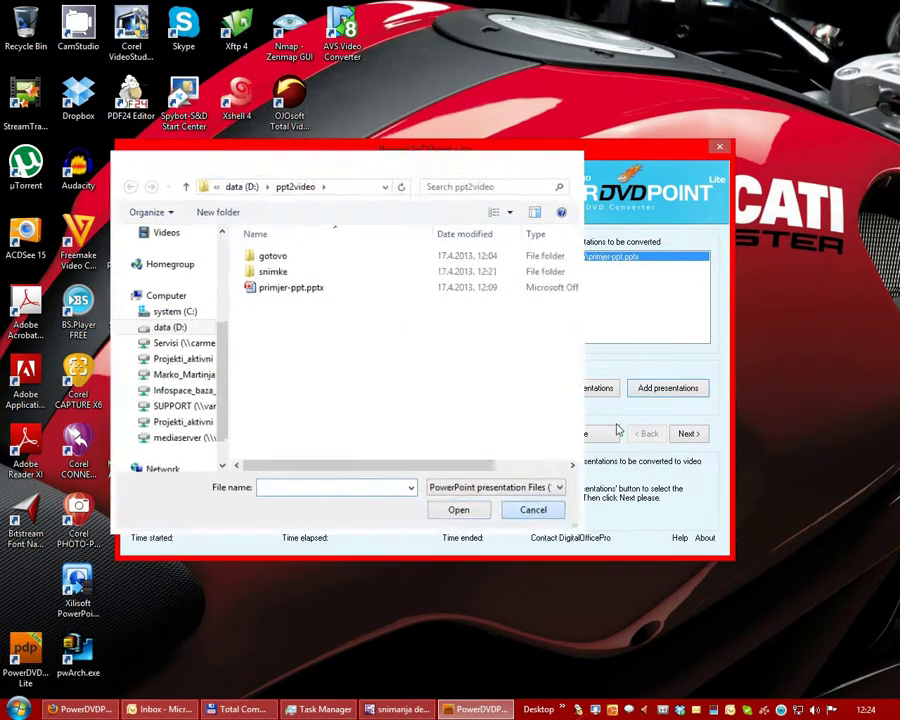
pyautogui.click(540, 499)
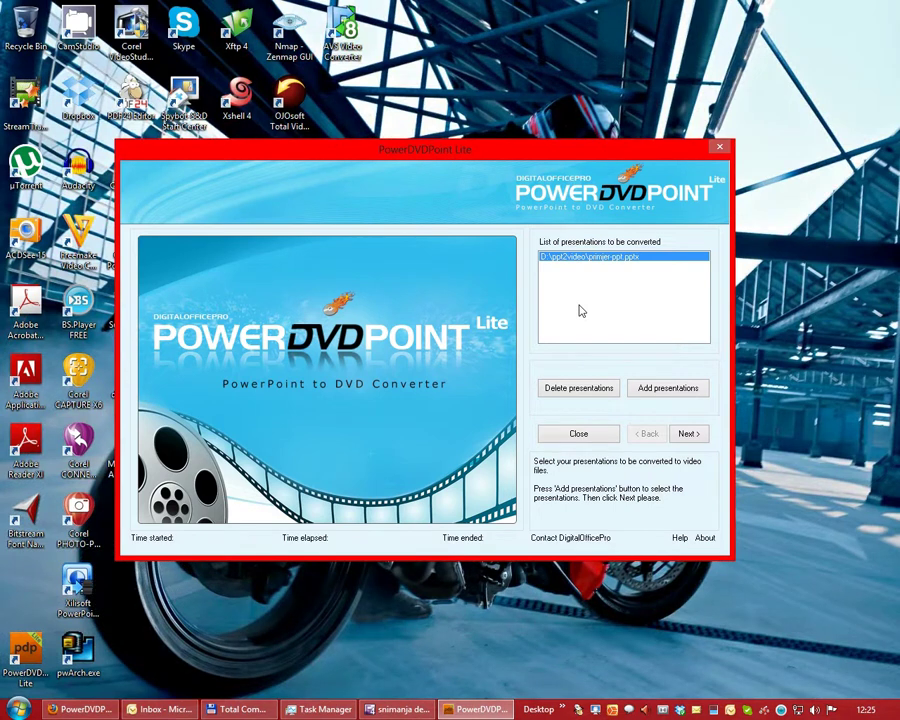
# Set the target location to the ppt2video folder on drive D: and proceed to the video format settings
pyautogui.click(688, 438)
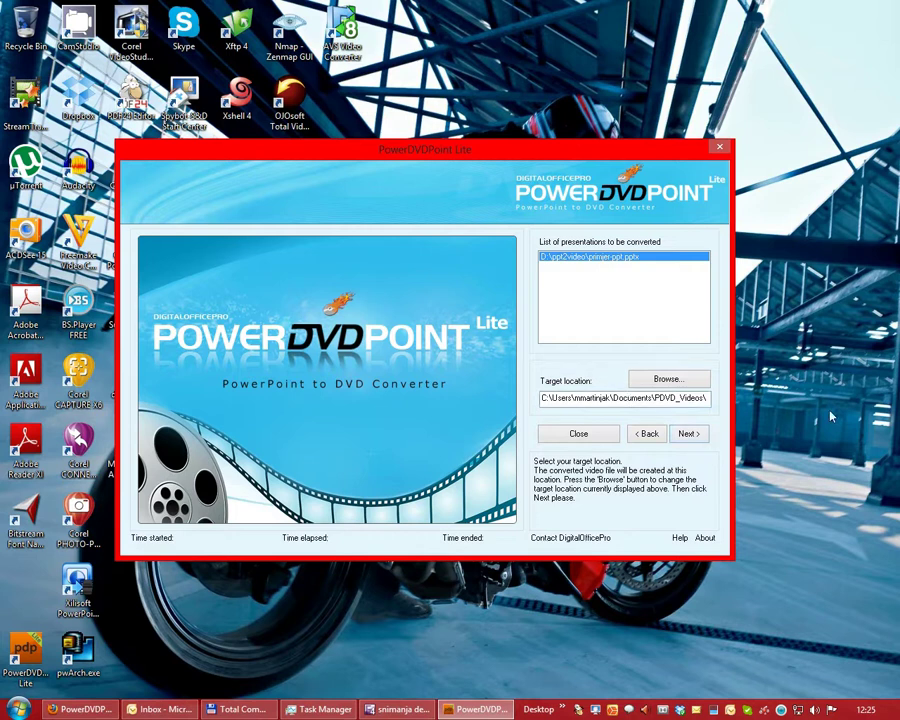
pyautogui.press('Tab')
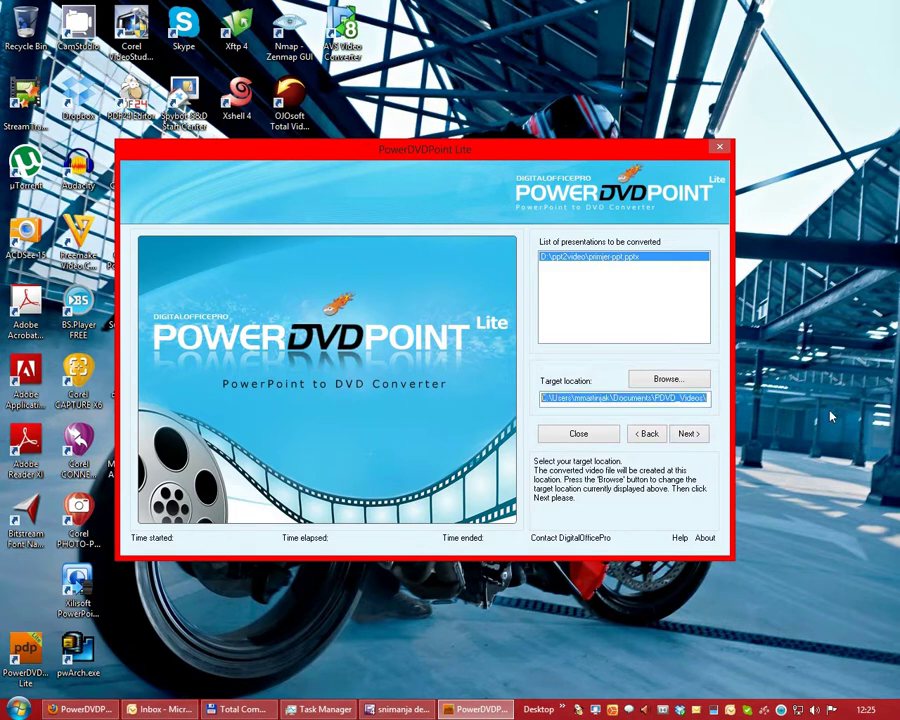
pyautogui.click(655, 382)
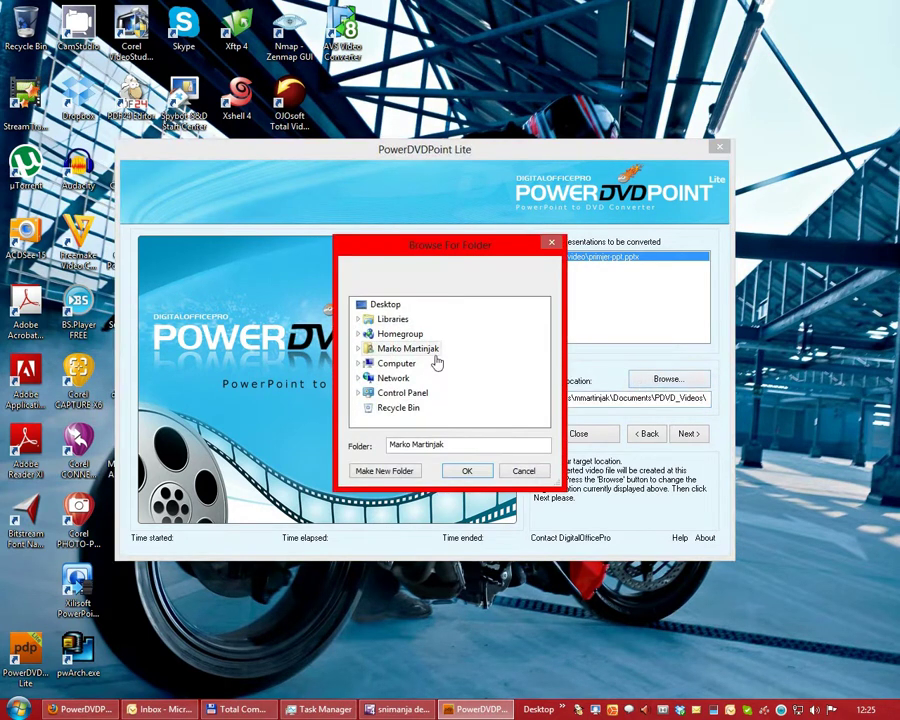
pyautogui.click(400, 364)
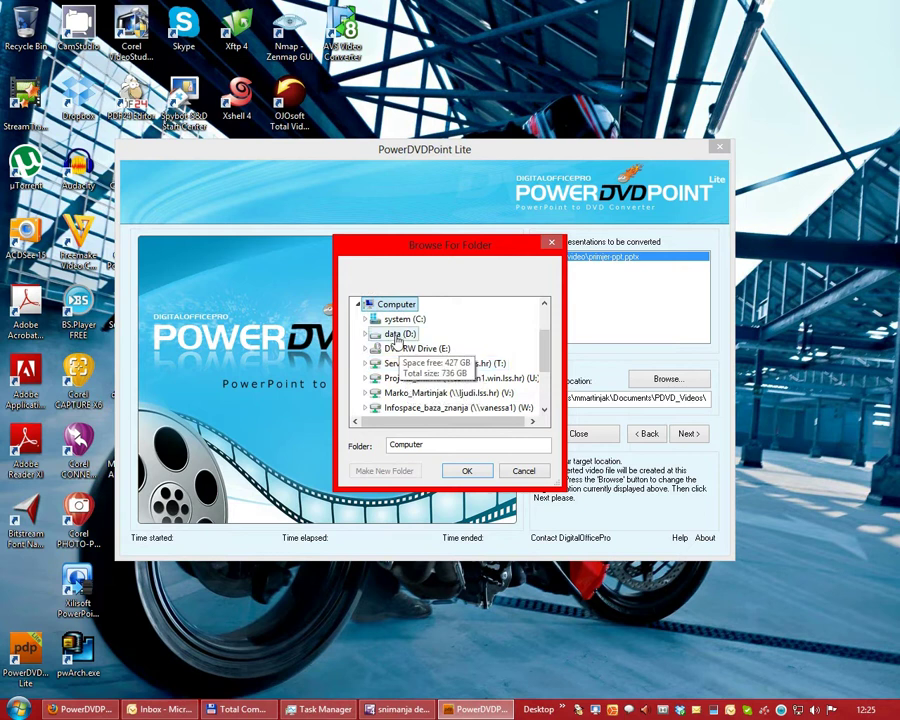
pyautogui.click(395, 335)
pyautogui.scroll(-5, 437, 372)
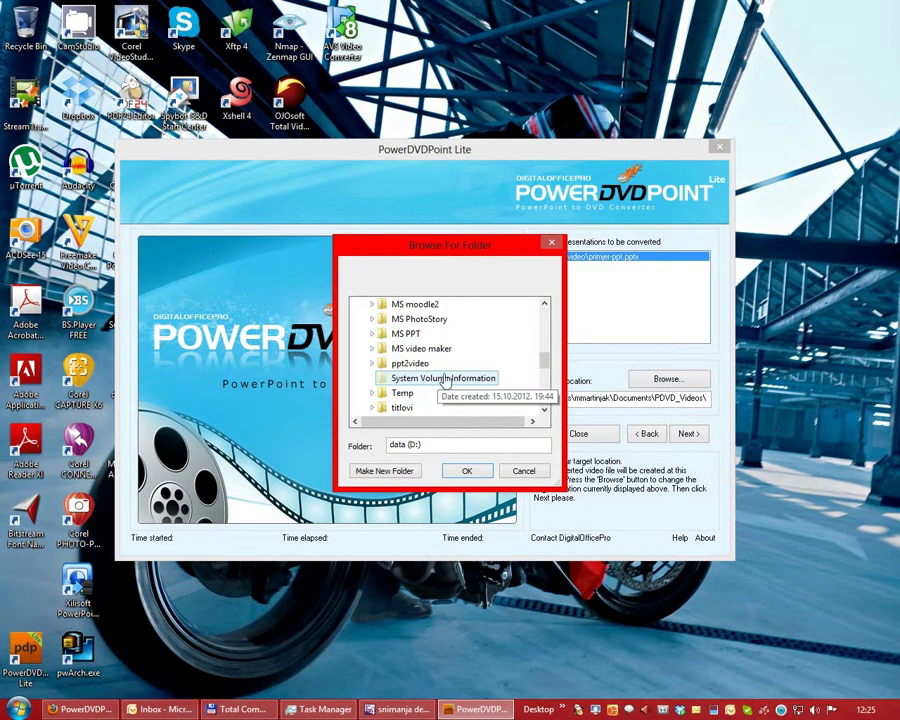
pyautogui.click(410, 365)
pyautogui.click(466, 470)
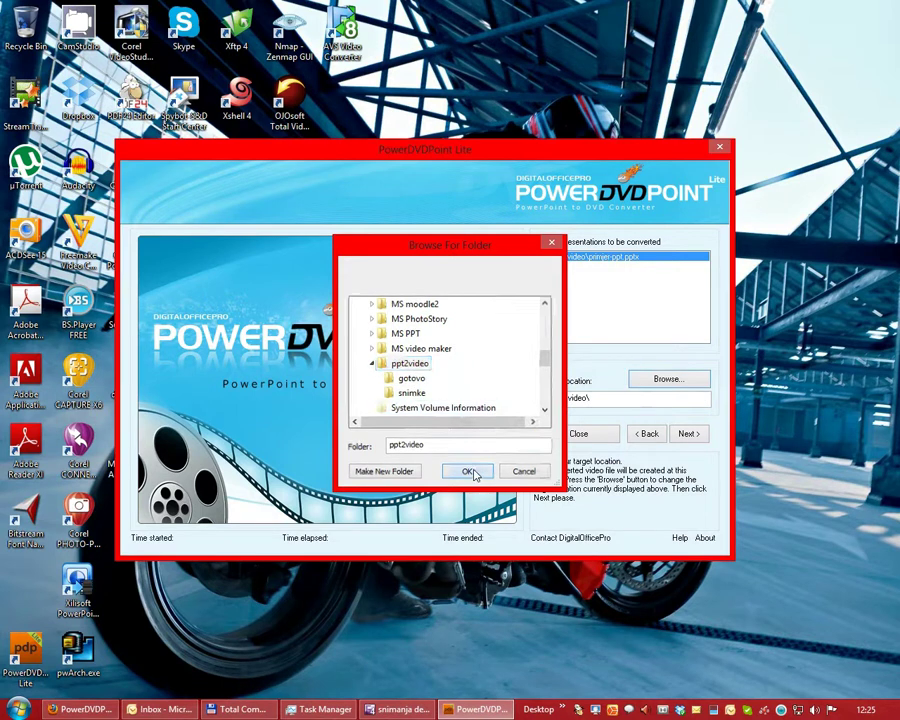
pyautogui.click(689, 434)
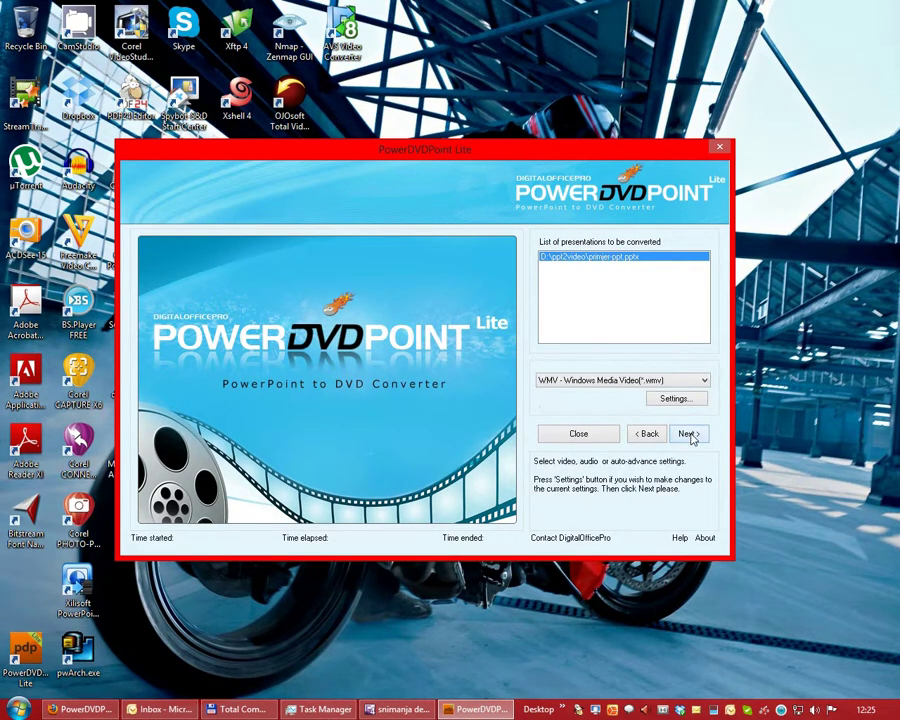
# Examine the available output formats and the resolution options in the WMV video settings, then dismiss the settings
pyautogui.moveTo(418, 162); pyautogui.dragTo(393, 164)
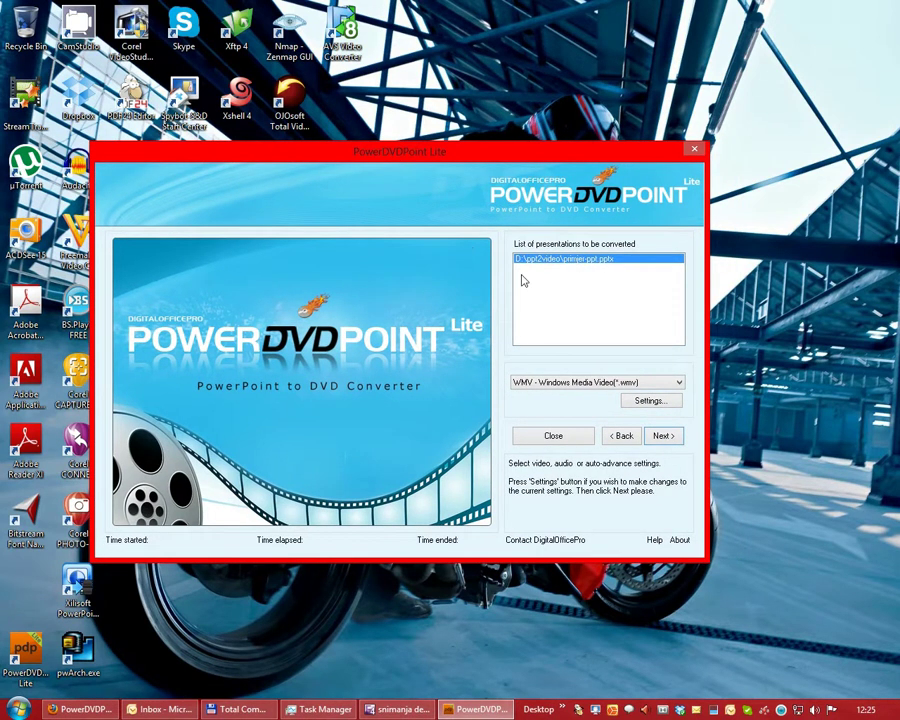
pyautogui.click(560, 390)
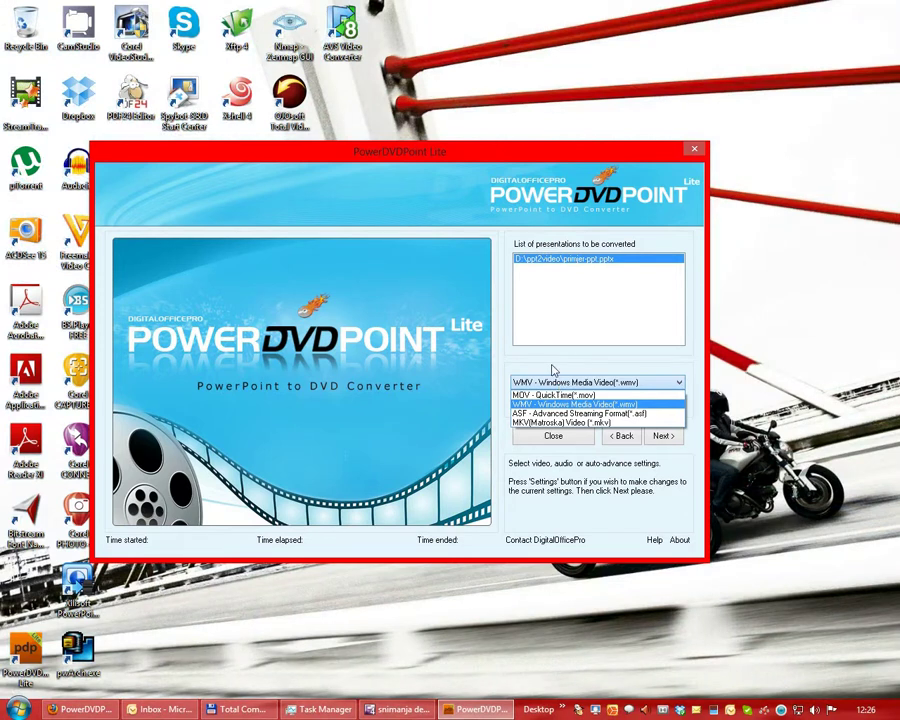
pyautogui.click(549, 382)
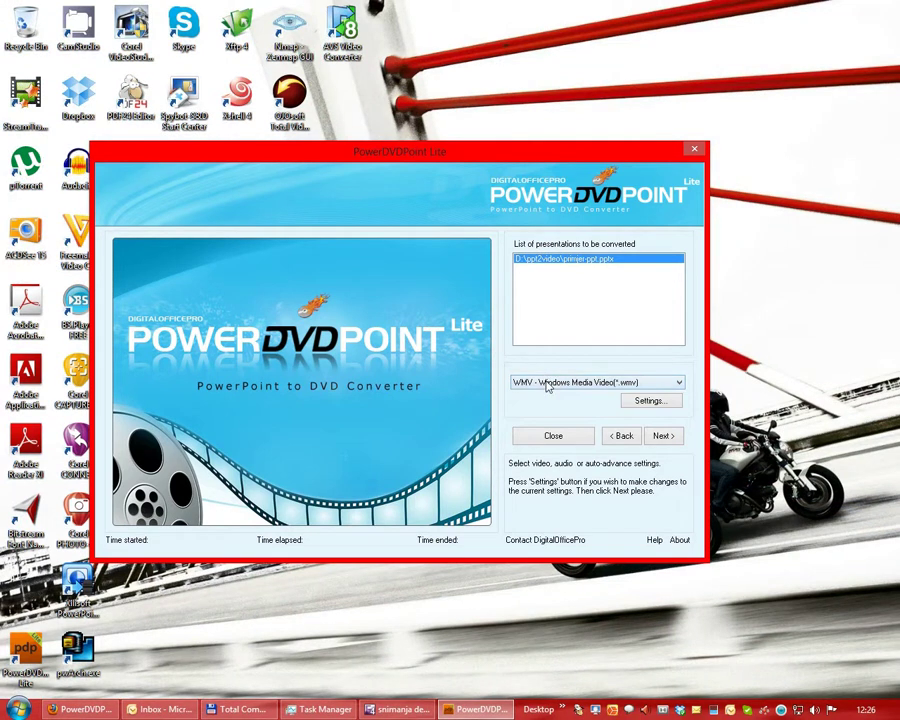
pyautogui.click(644, 404)
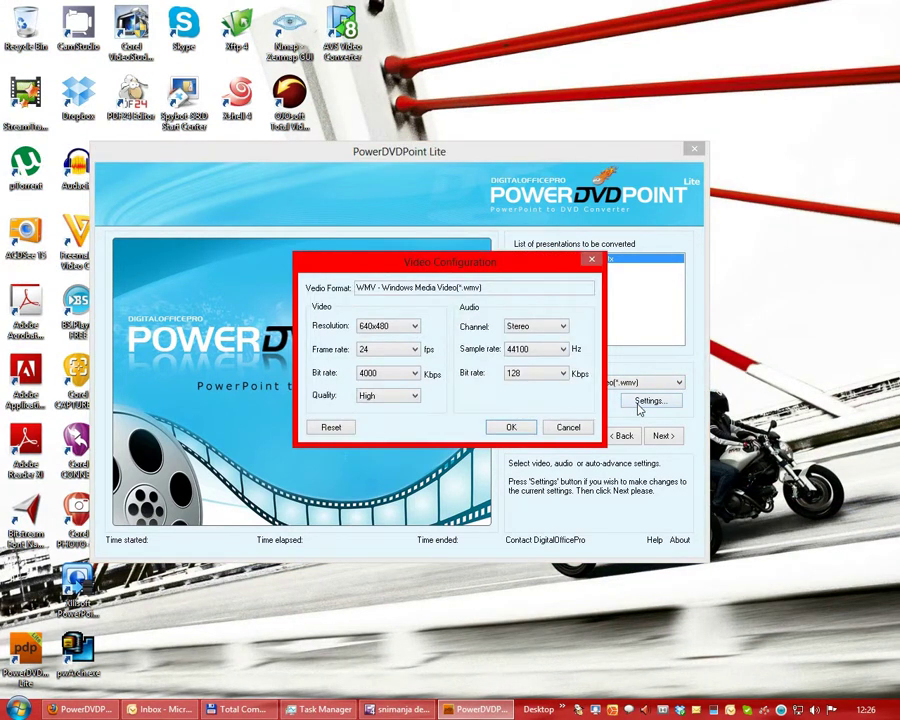
pyautogui.click(415, 327)
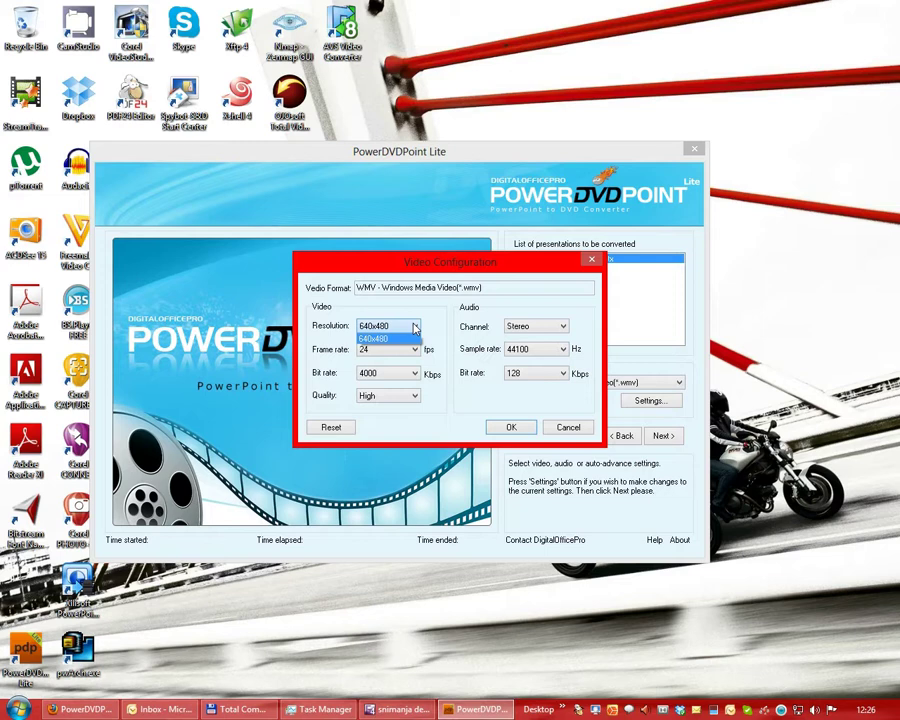
pyautogui.click(414, 328)
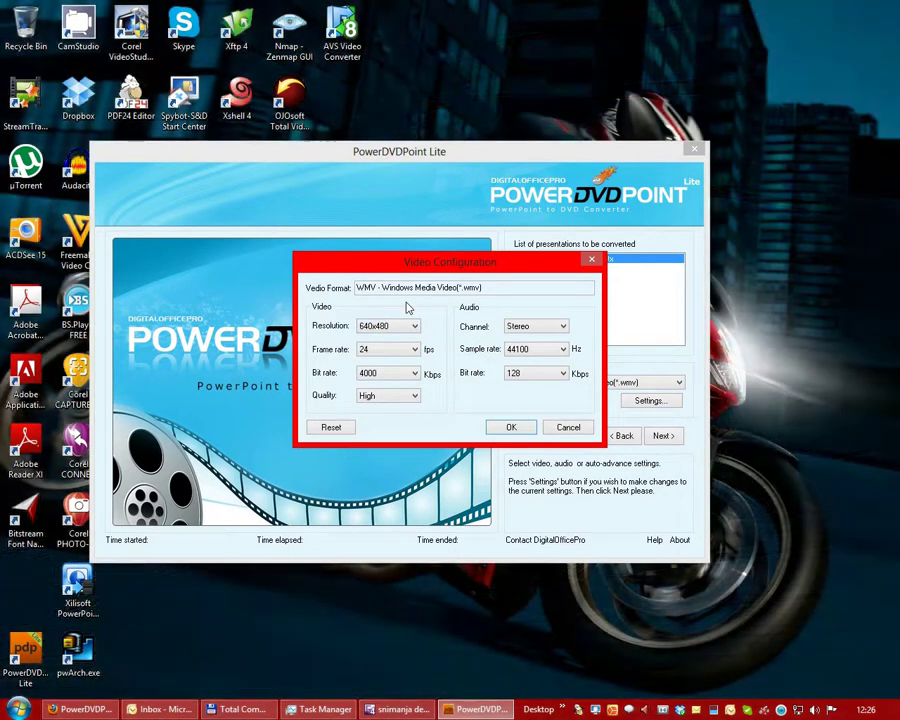
pyautogui.click(566, 427)
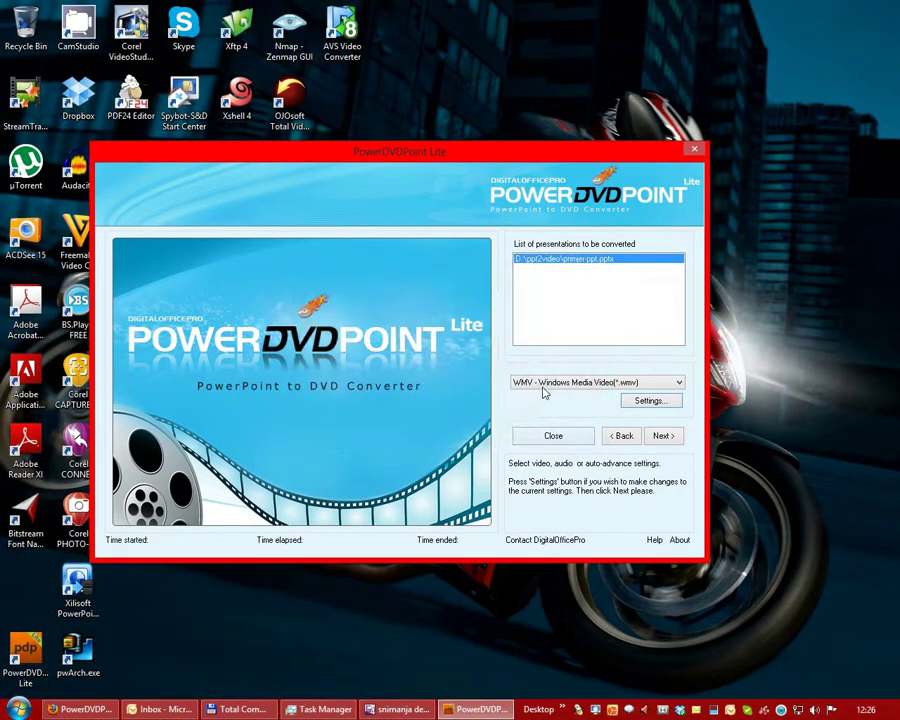
# Switch the output format to MOV - QuickTime and inspect the resolution options in its video settings, then dismiss them
pyautogui.click(548, 384)
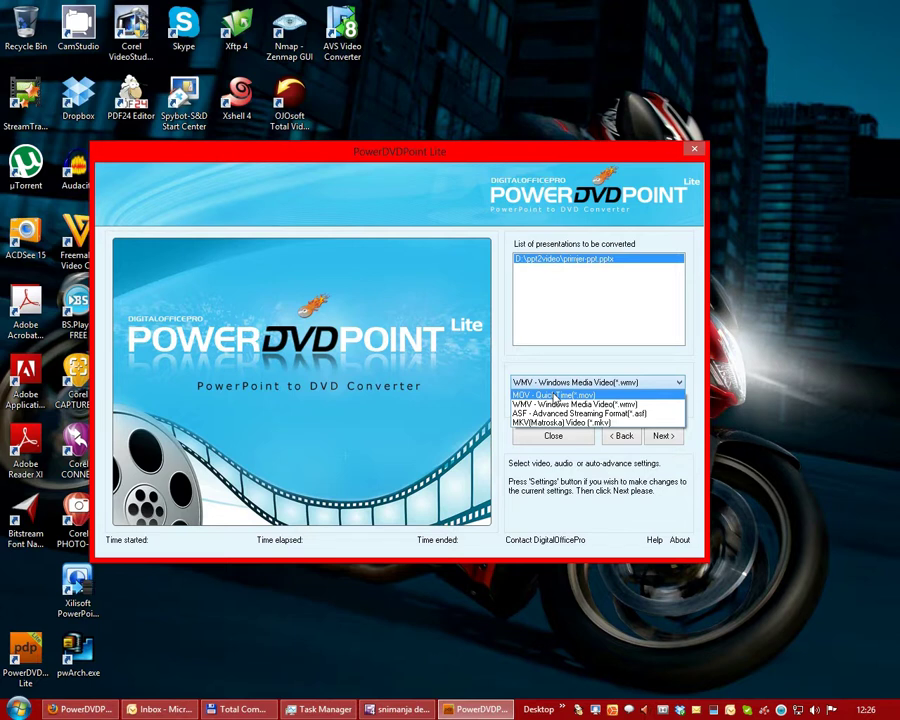
pyautogui.click(553, 395)
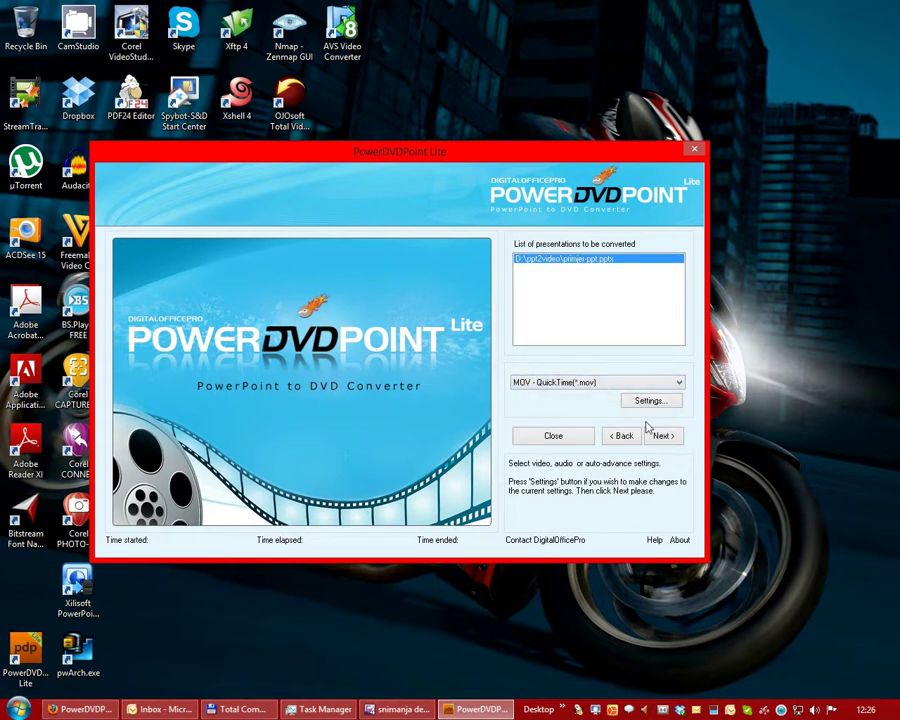
pyautogui.click(648, 401)
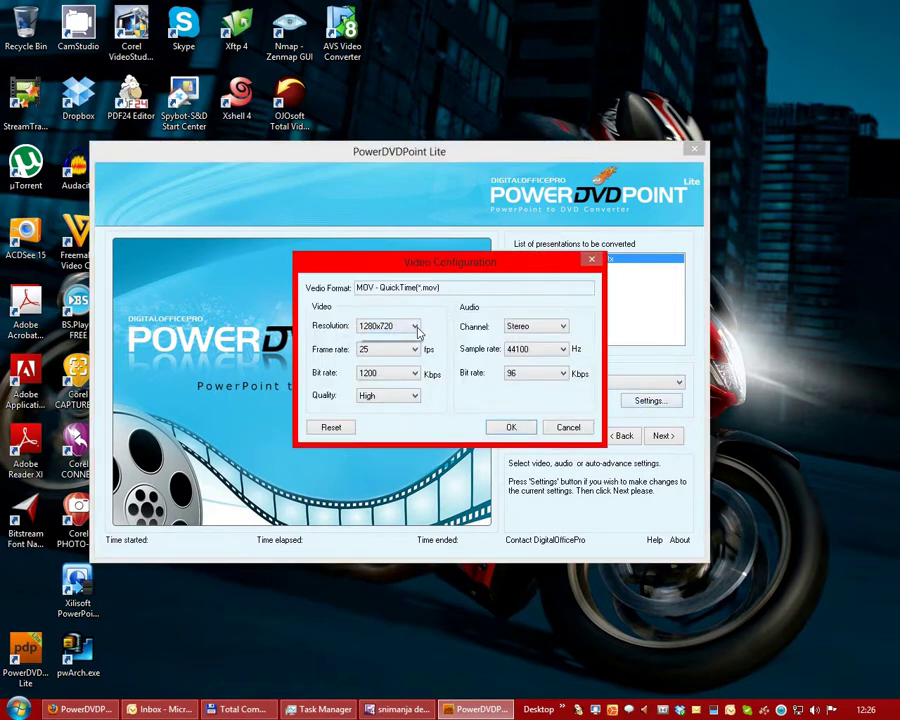
pyautogui.click(414, 327)
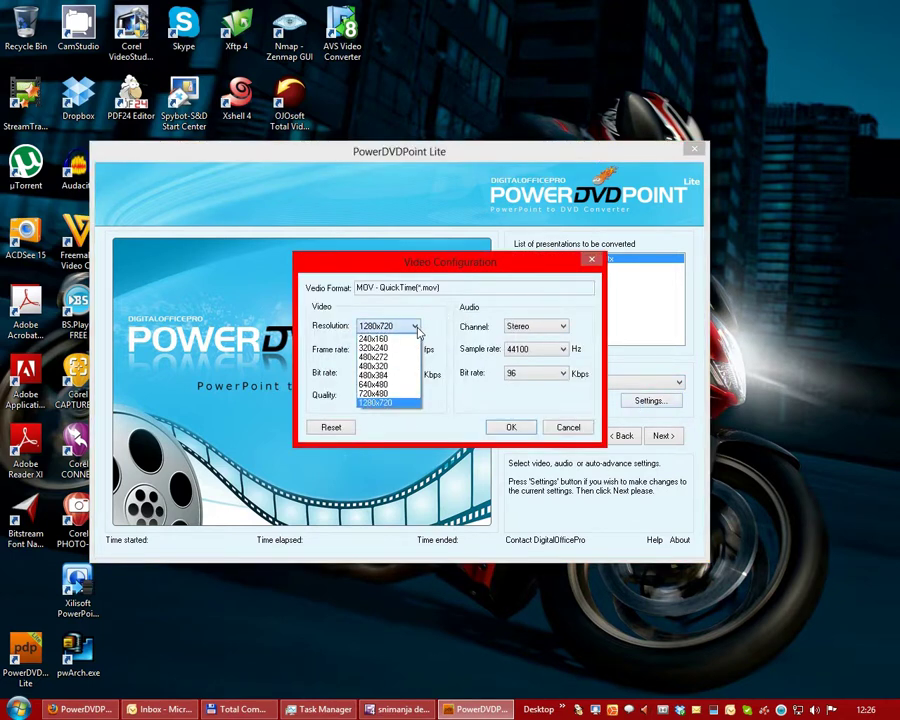
pyautogui.click(398, 404)
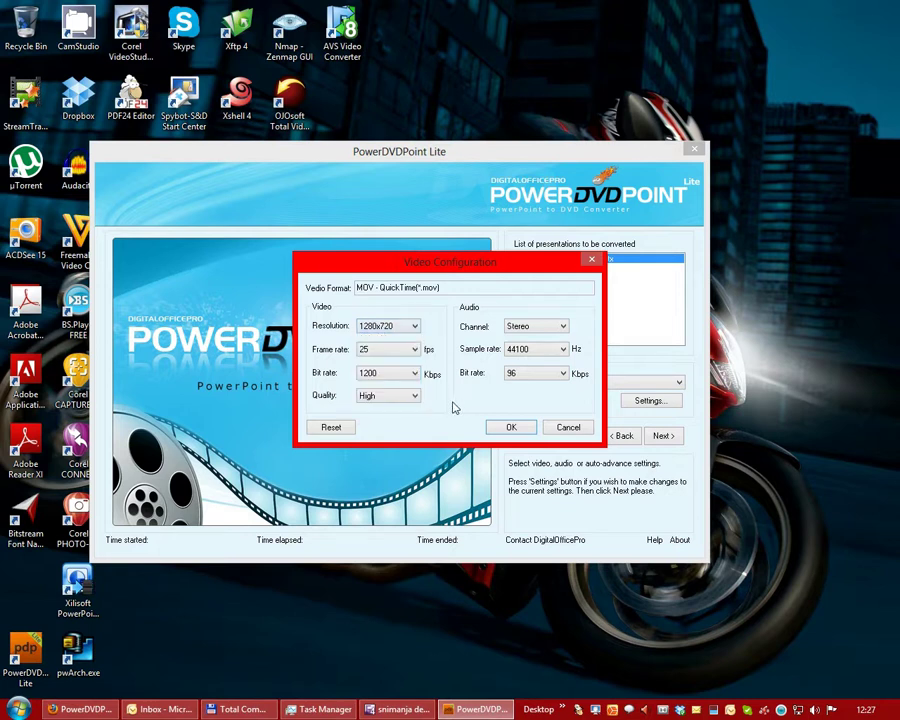
pyautogui.click(568, 427)
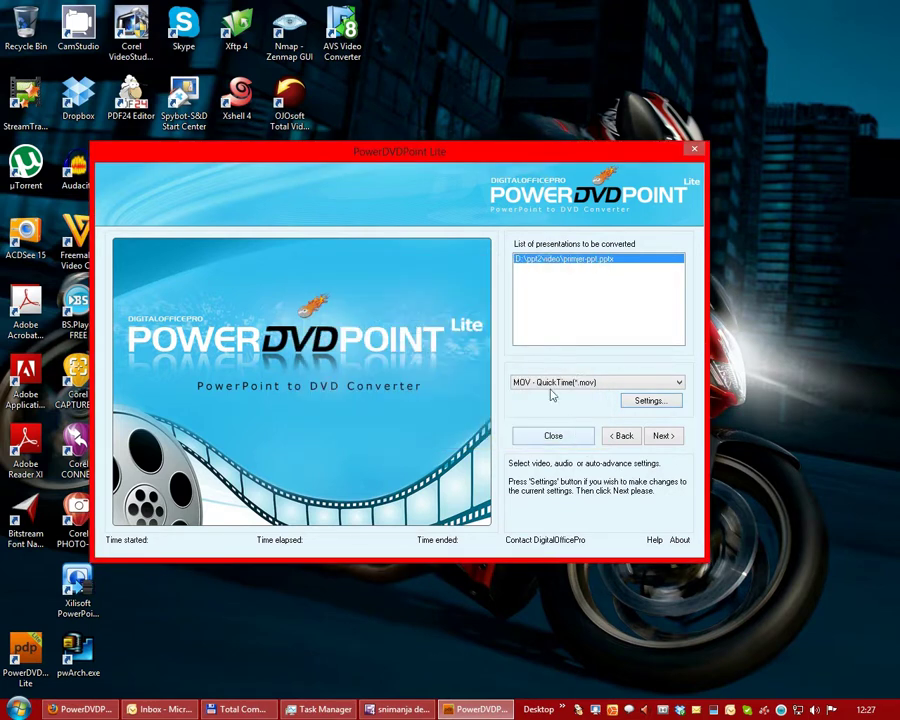
# Set the output format to WMV - Windows Media Video and check the resolution options in its video settings
pyautogui.click(548, 386)
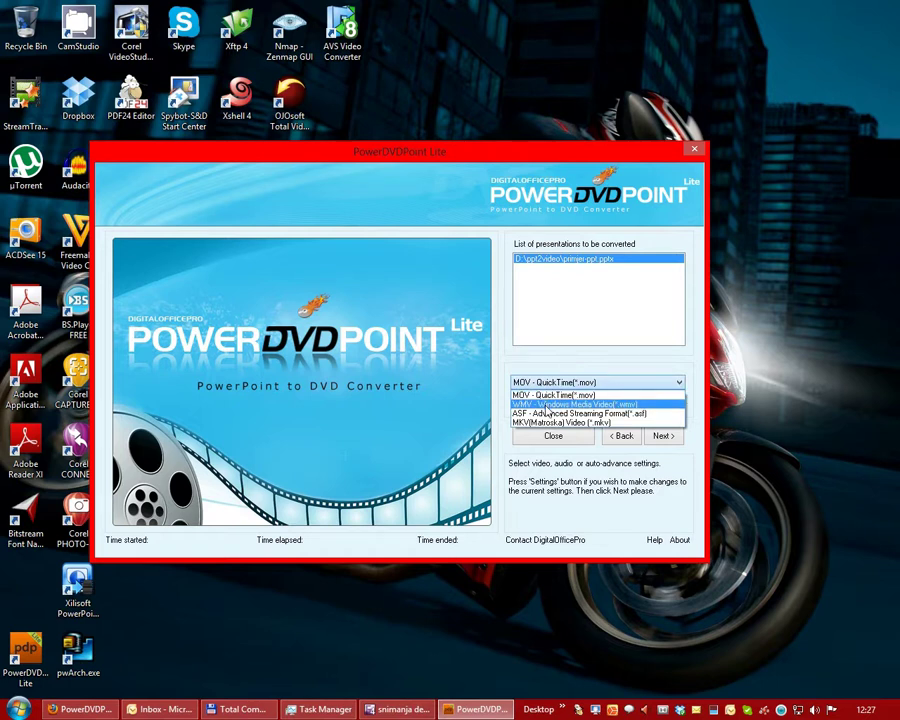
pyautogui.click(546, 406)
pyautogui.click(645, 402)
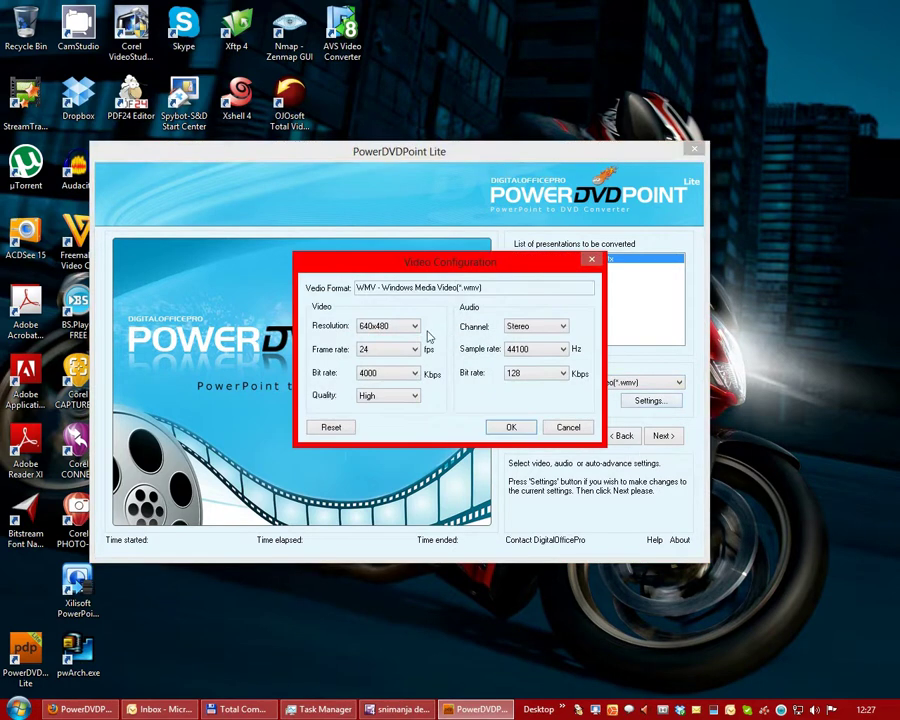
pyautogui.click(406, 327)
pyautogui.click(405, 335)
pyautogui.moveTo(450, 271); pyautogui.dragTo(437, 275)
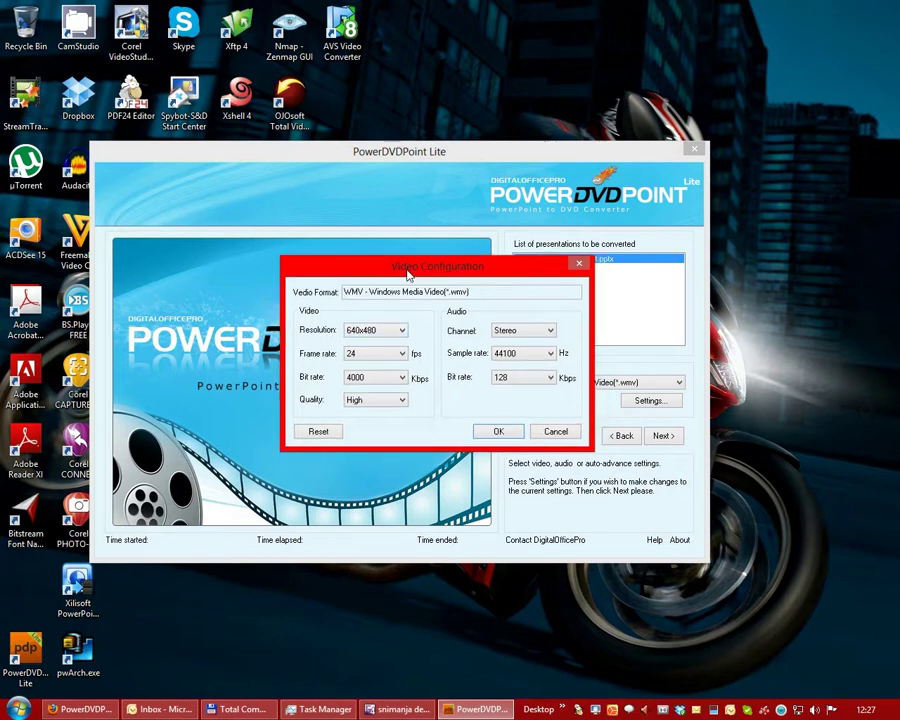
# Set the video frame rate to 15 fps in the WMV configuration and review the other frame rate options
pyautogui.click(368, 356)
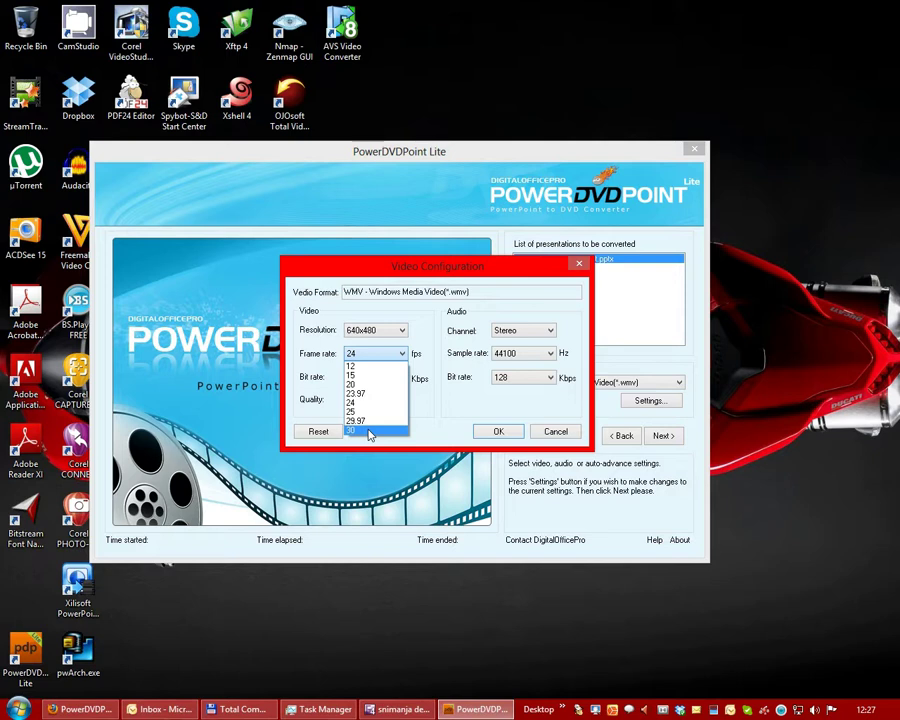
pyautogui.click(364, 377)
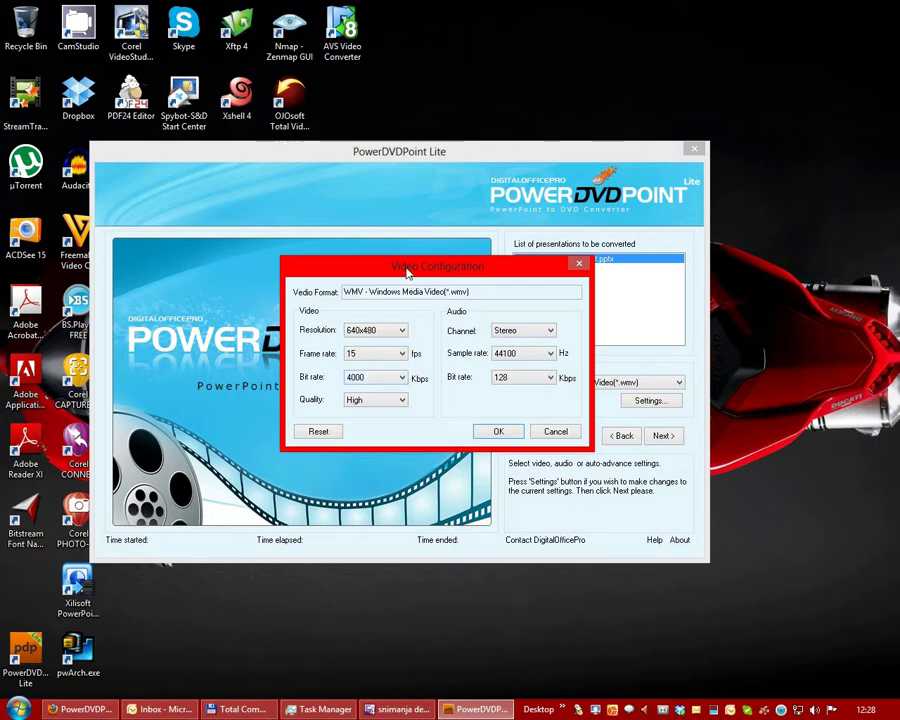
pyautogui.moveTo(408, 267); pyautogui.dragTo(356, 304)
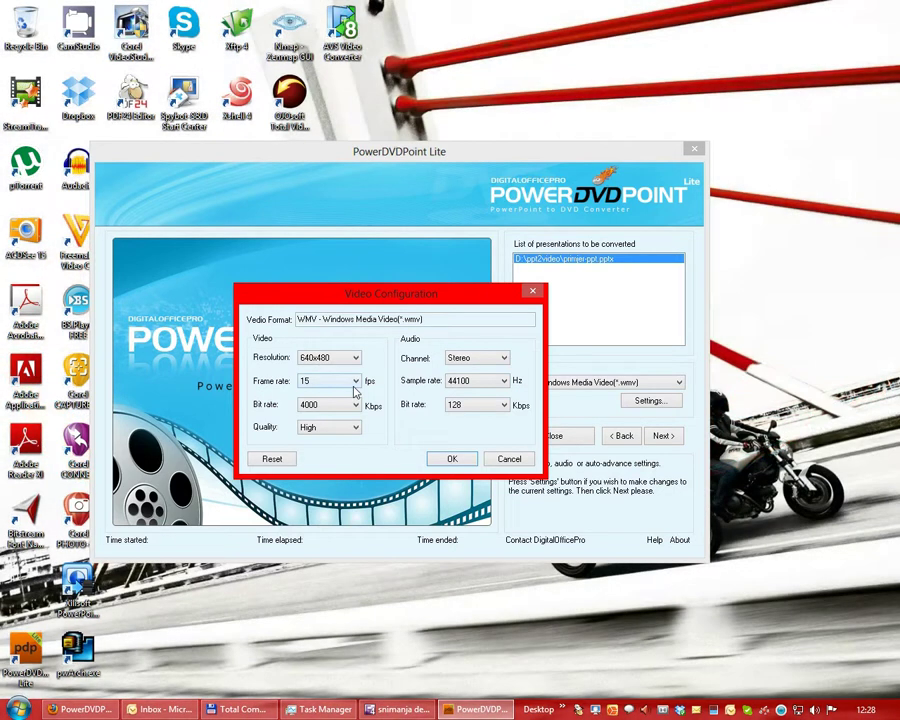
pyautogui.click(354, 389)
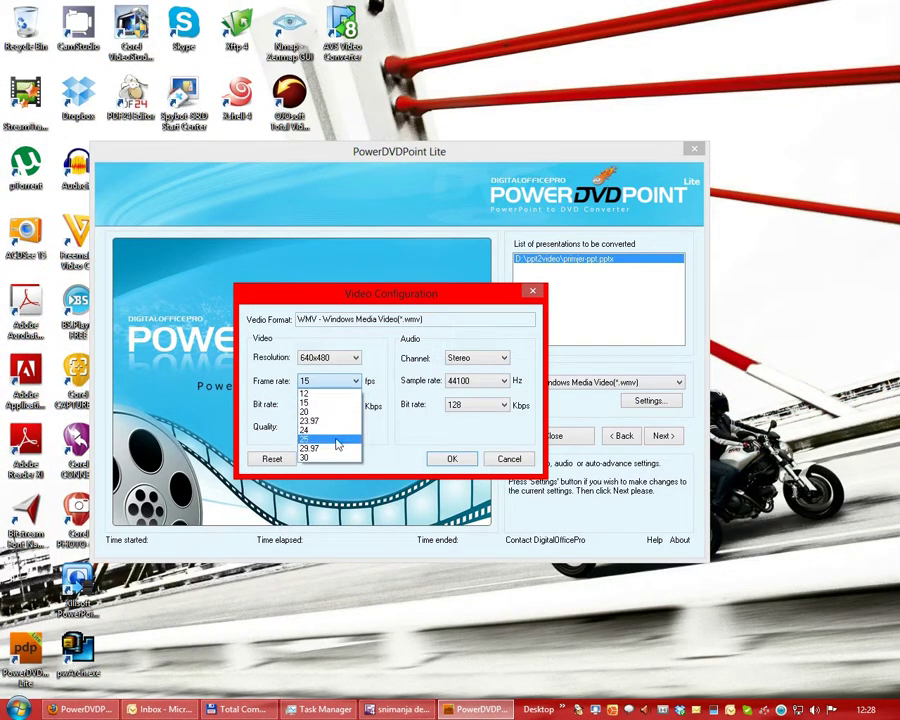
pyautogui.click(279, 390)
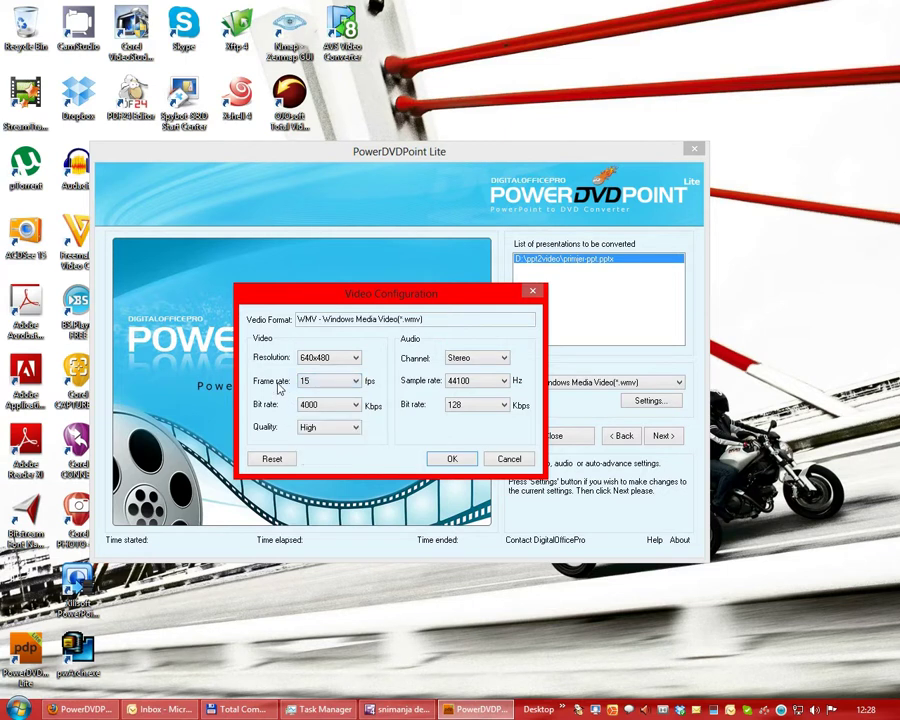
# Set the video bit rate to 1500 Kbps and check the available video quality options
pyautogui.click(355, 405)
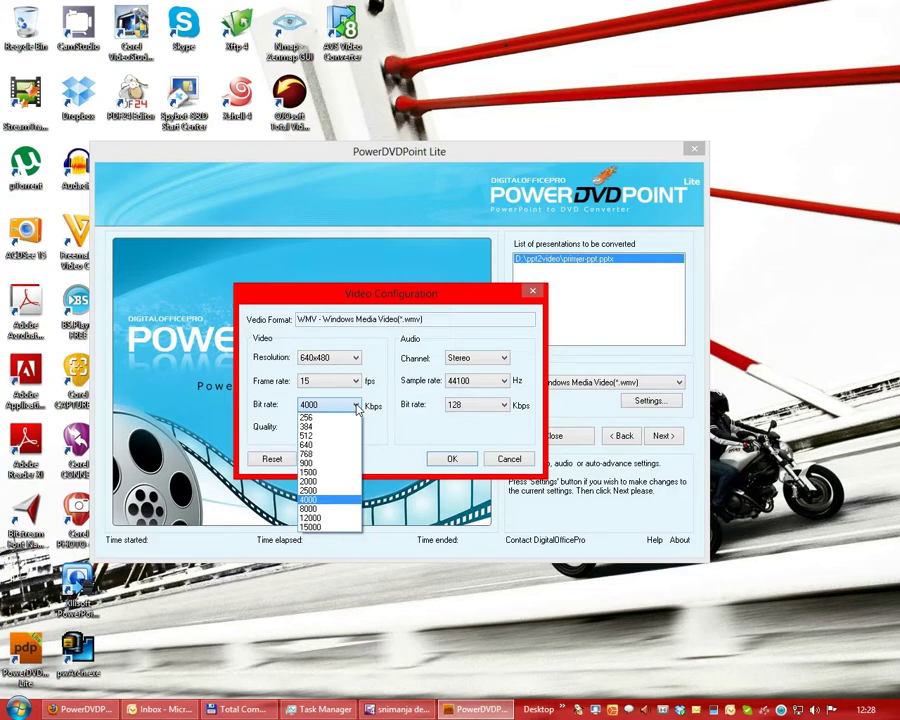
pyautogui.click(357, 406)
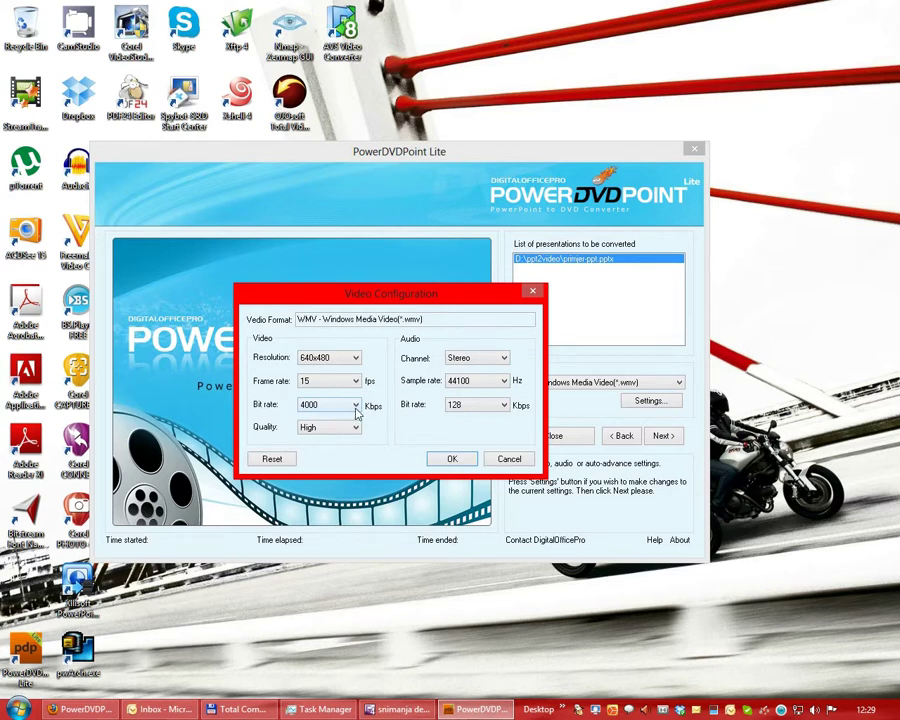
pyautogui.click(356, 405)
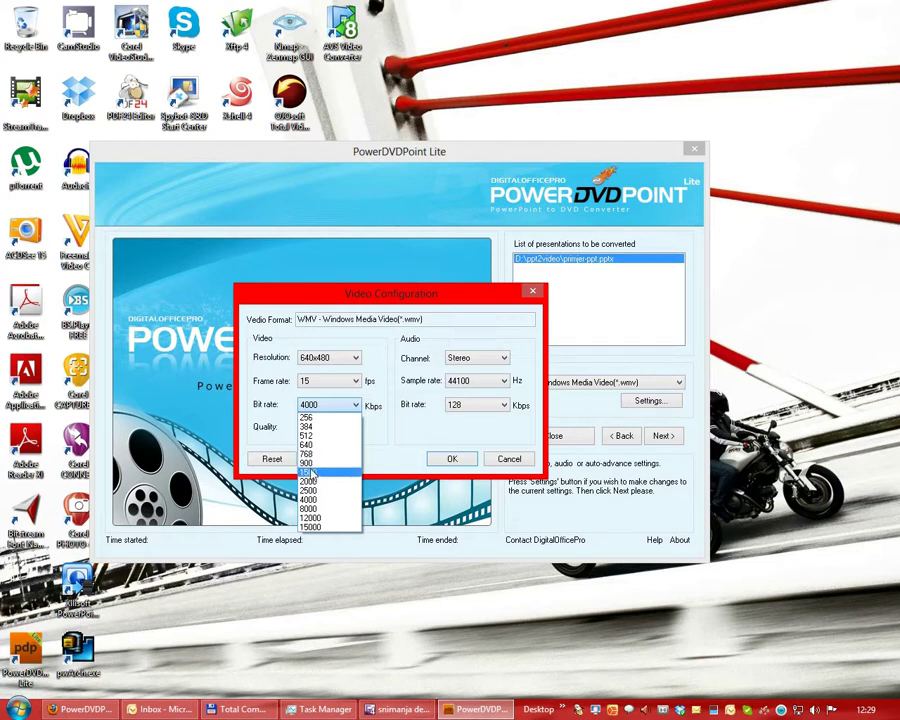
pyautogui.click(324, 474)
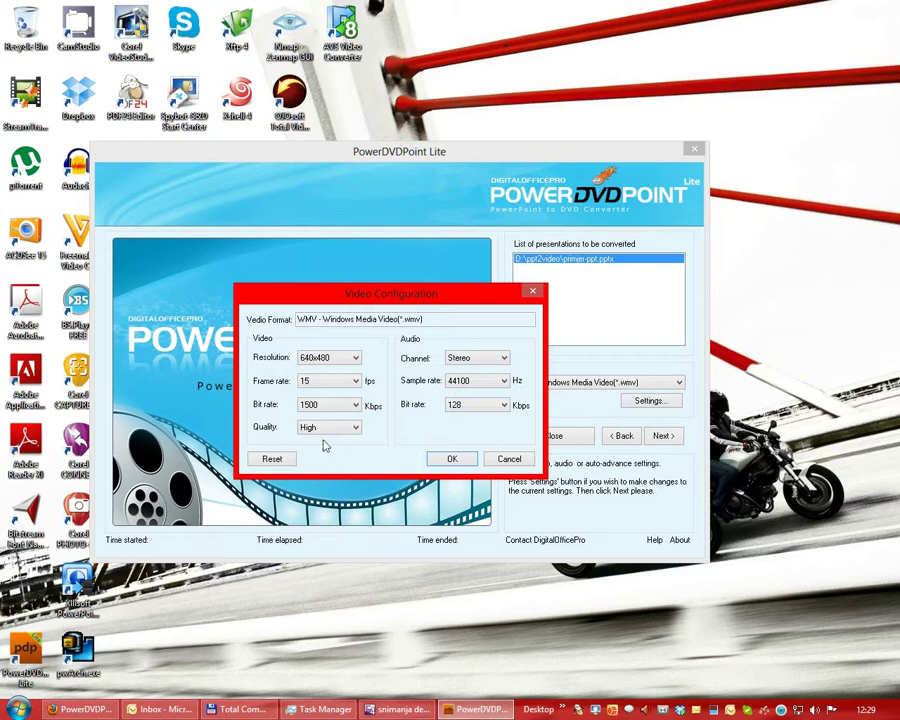
pyautogui.click(325, 430)
pyautogui.click(300, 428)
pyautogui.click(354, 427)
pyautogui.click(354, 429)
# Choose the 44100 Hz audio sample rate and set the audio bit rate to 160 Kbps
pyautogui.click(504, 358)
pyautogui.click(505, 362)
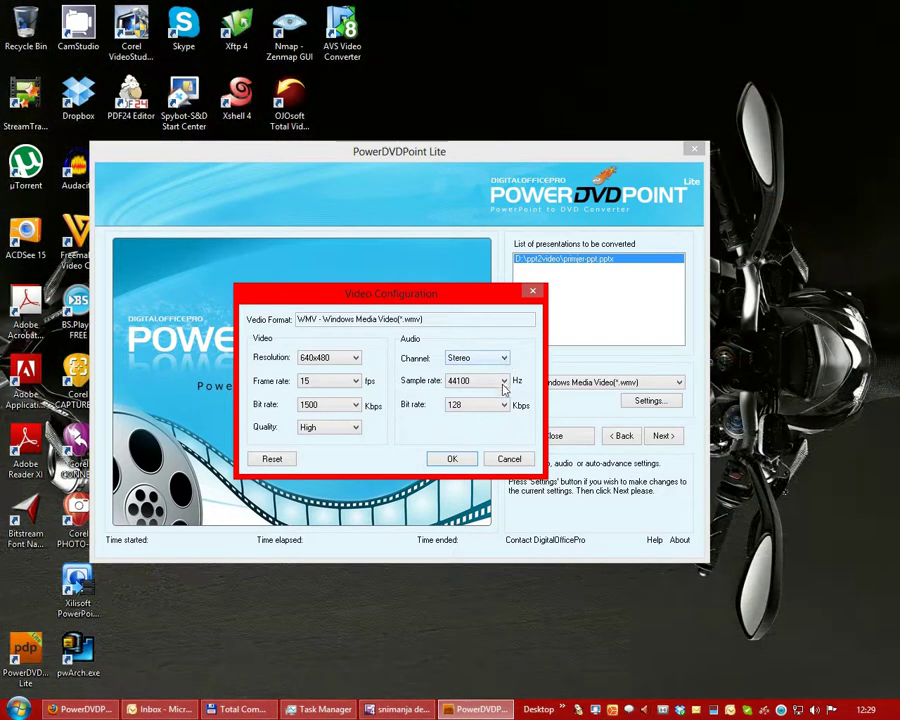
pyautogui.click(504, 381)
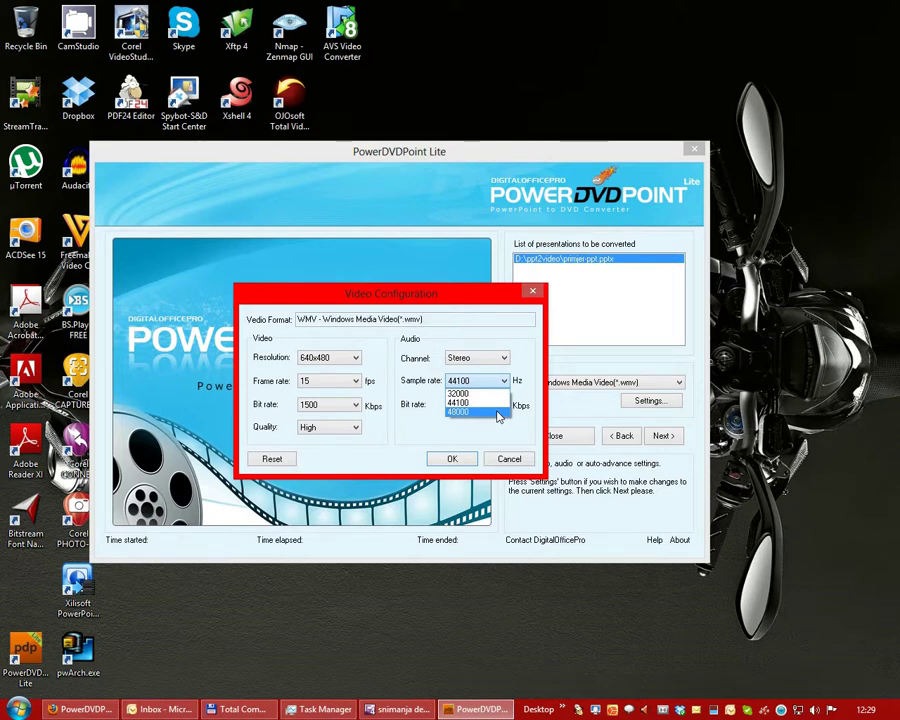
pyautogui.click(455, 403)
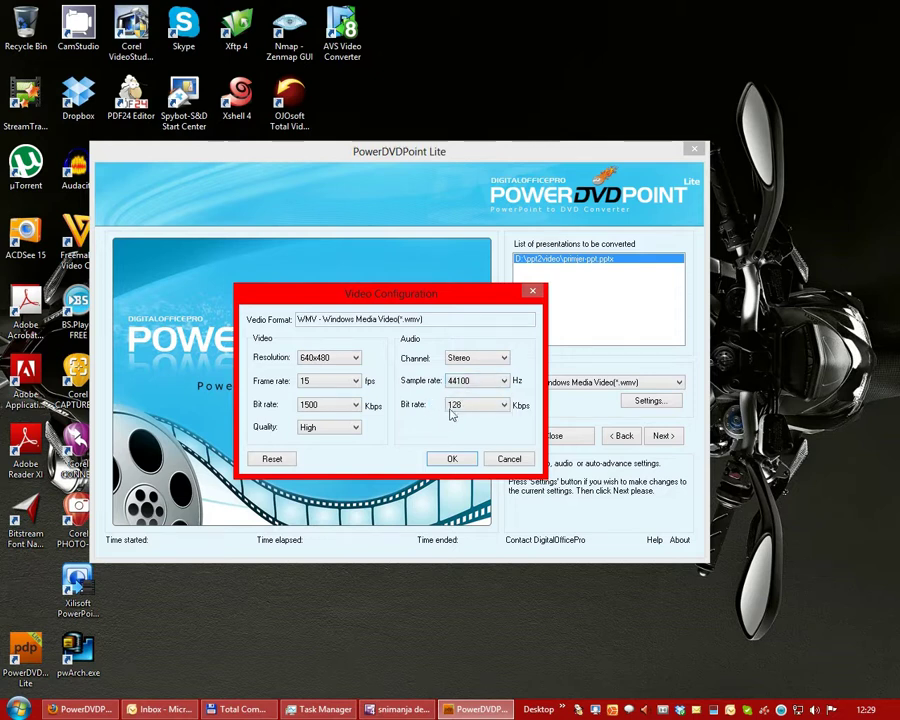
pyautogui.click(501, 408)
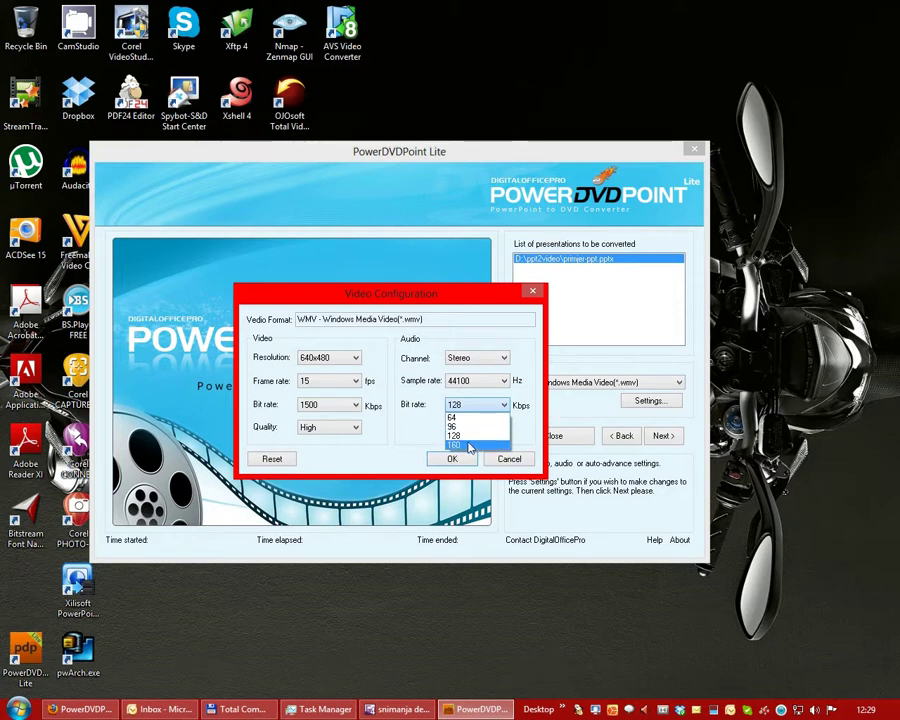
pyautogui.click(468, 446)
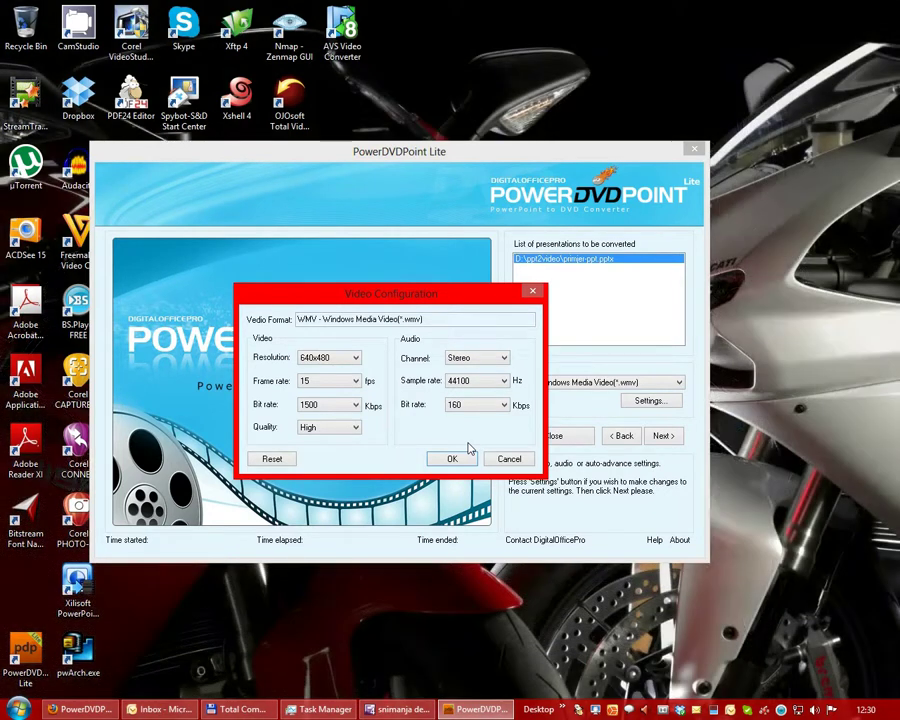
# Examine the audio channel, sample rate and bit rate options once more in the video configuration
pyautogui.click(480, 358)
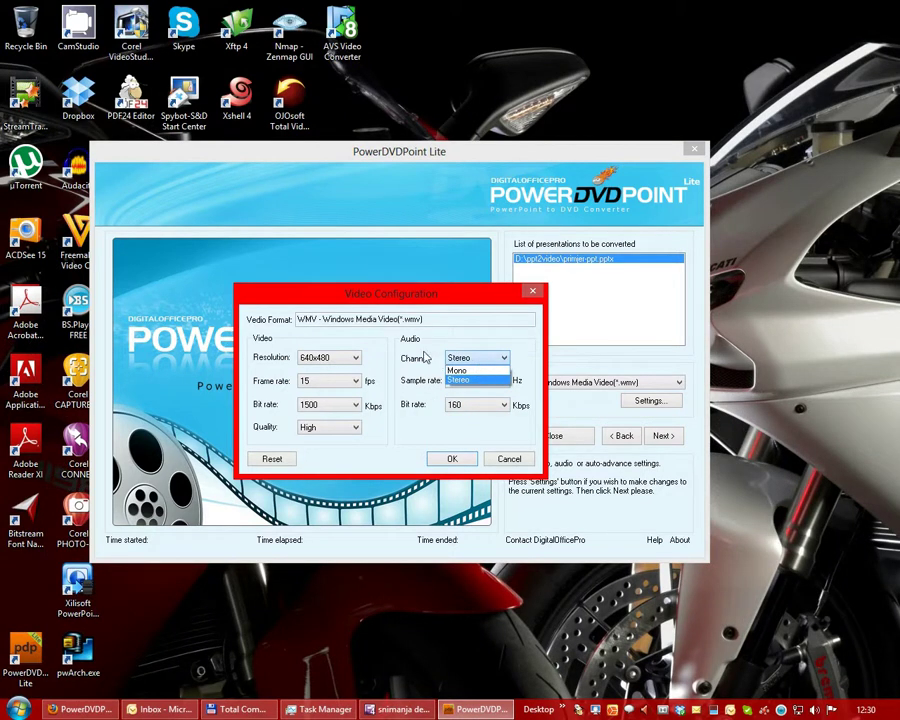
pyautogui.click(465, 373)
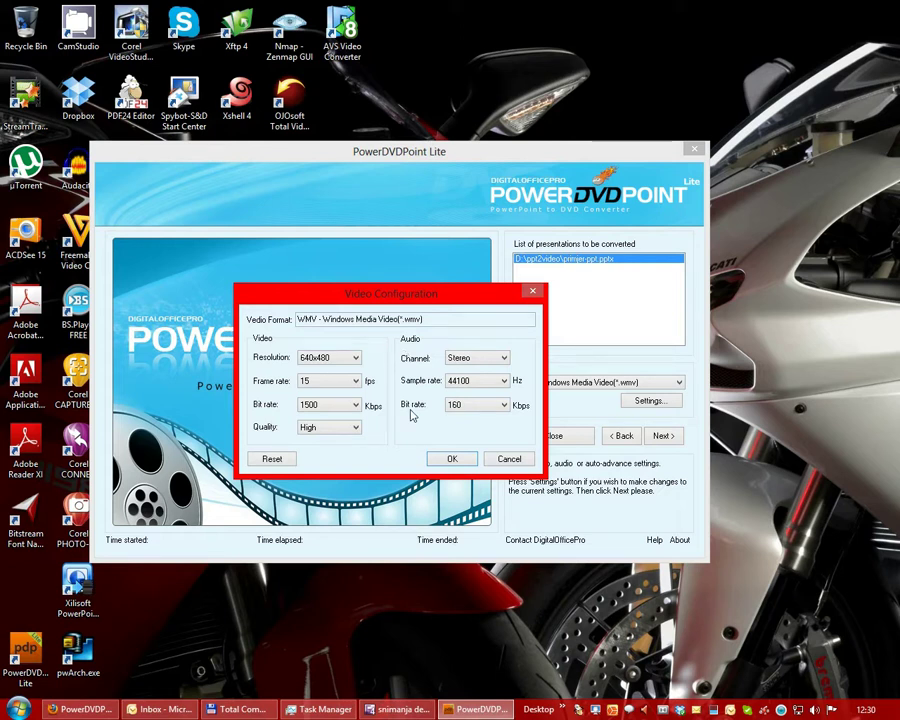
pyautogui.click(480, 408)
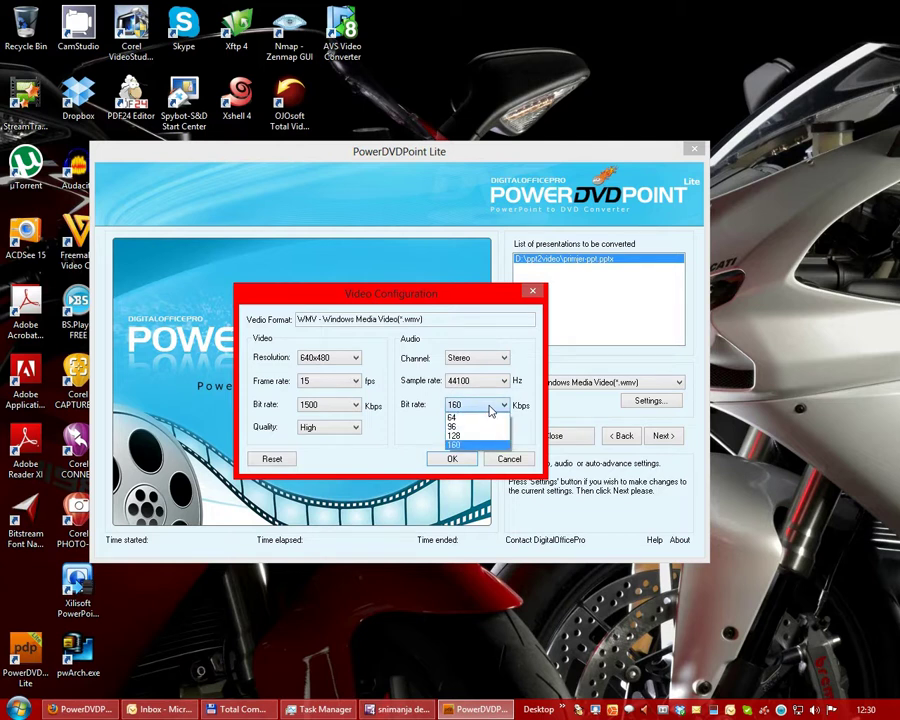
pyautogui.click(488, 360)
pyautogui.click(482, 357)
pyautogui.click(480, 374)
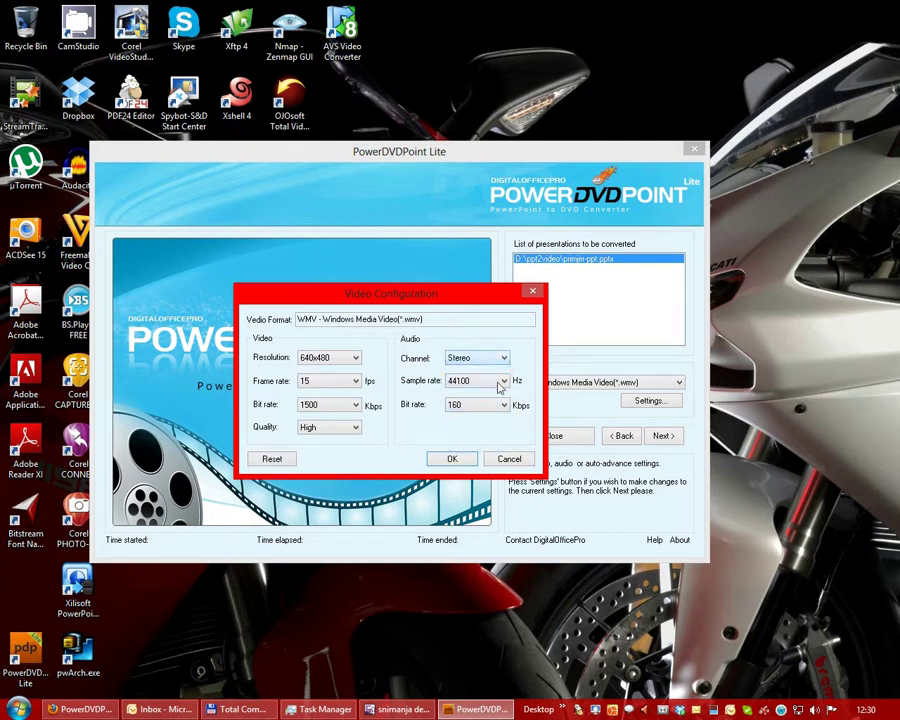
pyautogui.click(499, 384)
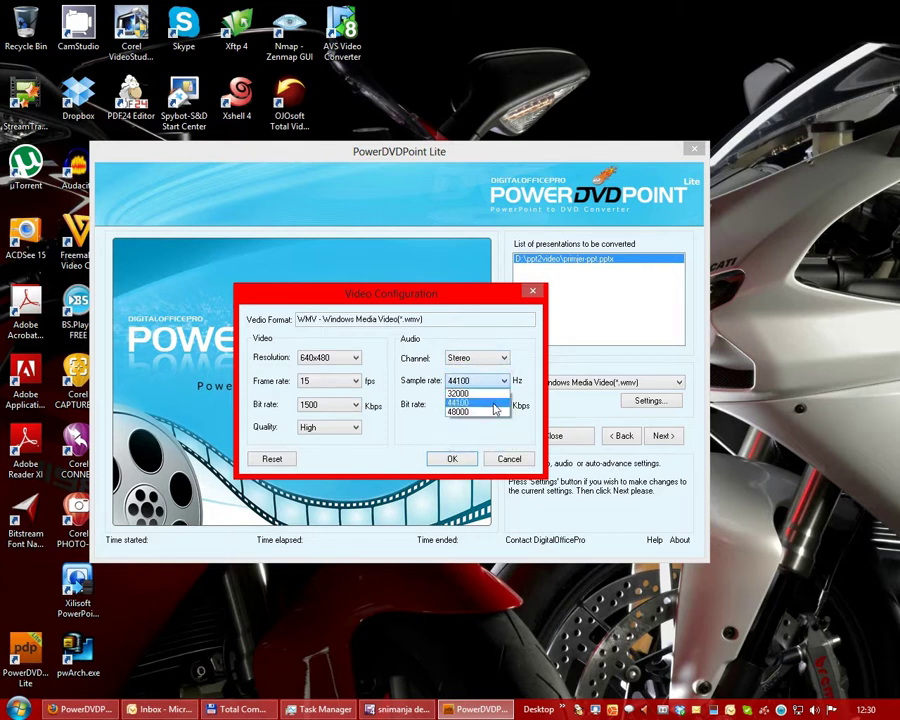
pyautogui.click(493, 403)
pyautogui.click(485, 405)
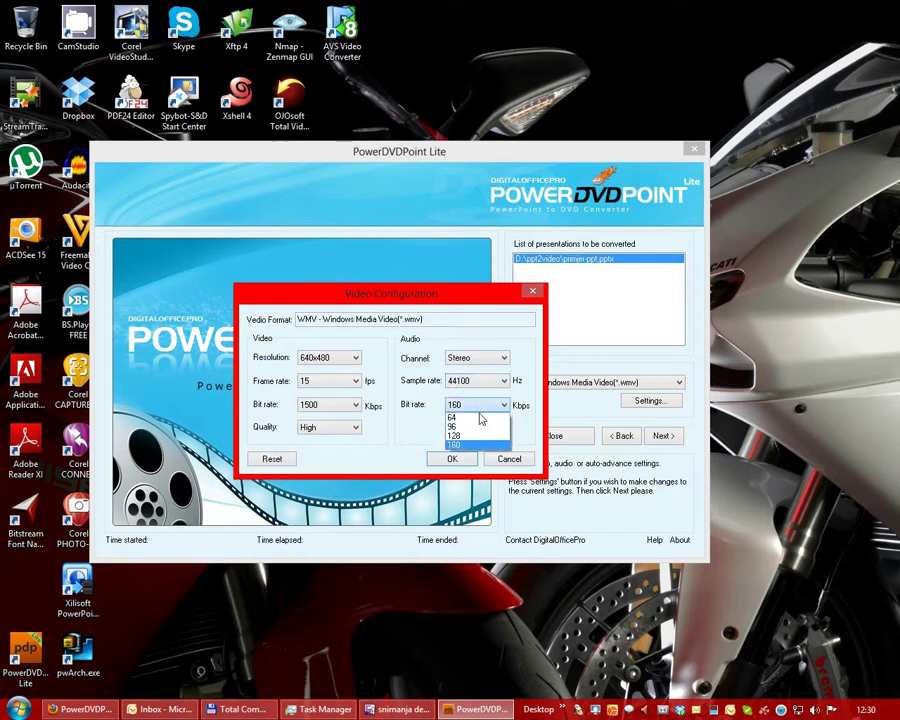
pyautogui.click(472, 405)
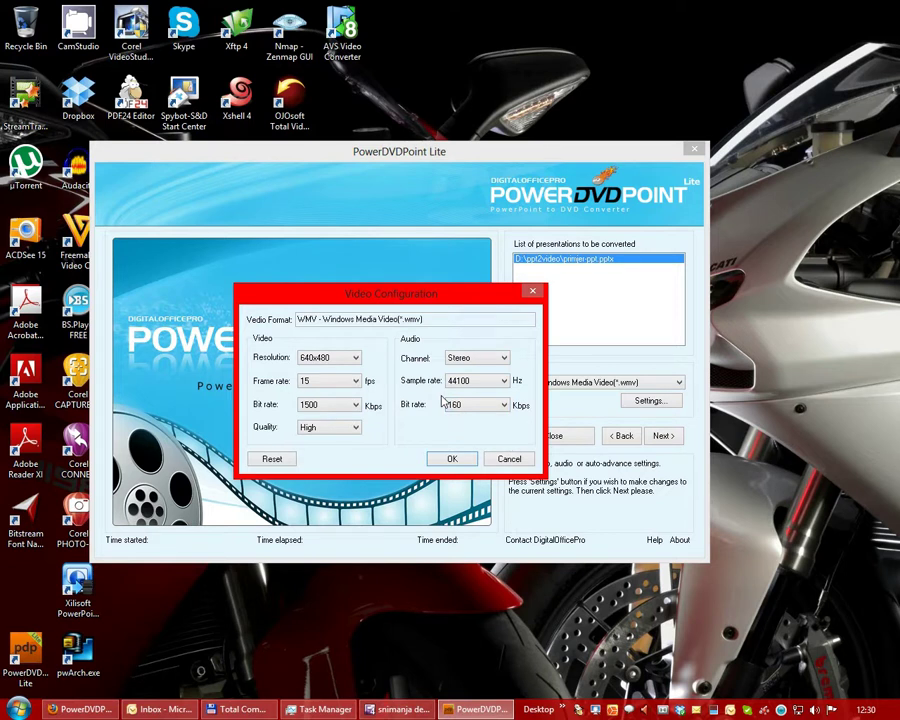
# Accept the WMV video configuration, run the conversion of primjer-ppt.pptx and acknowledge its completion
pyautogui.click(465, 461)
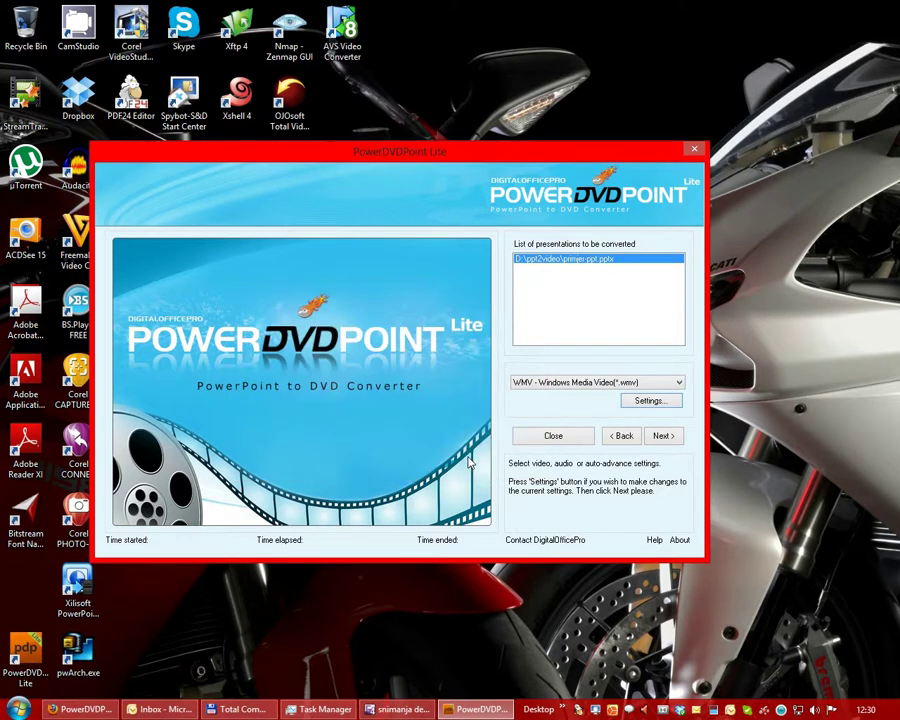
pyautogui.click(663, 437)
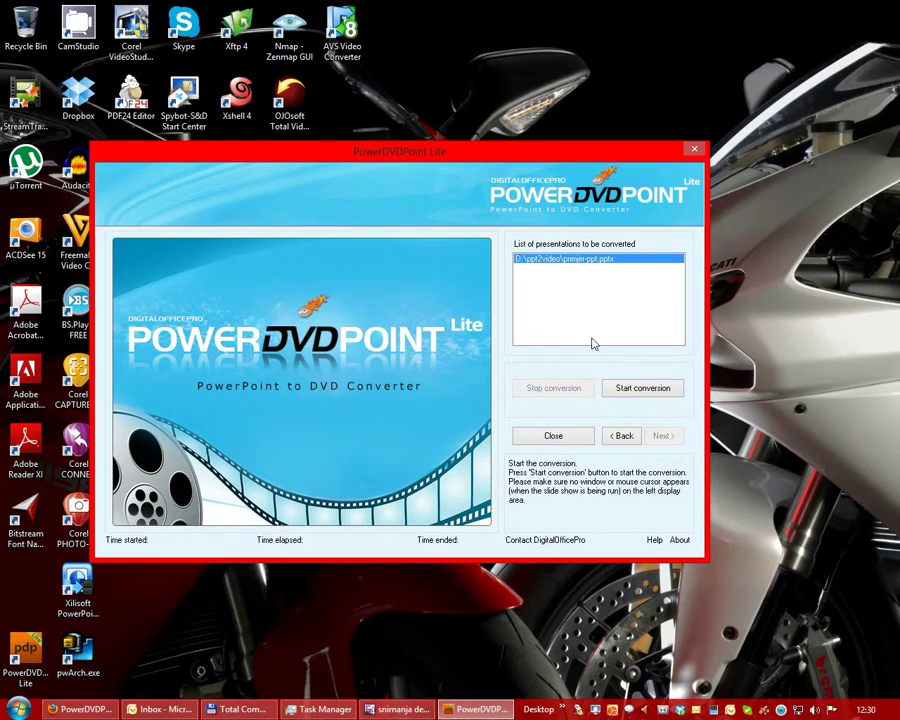
pyautogui.moveTo(424, 162); pyautogui.dragTo(448, 177)
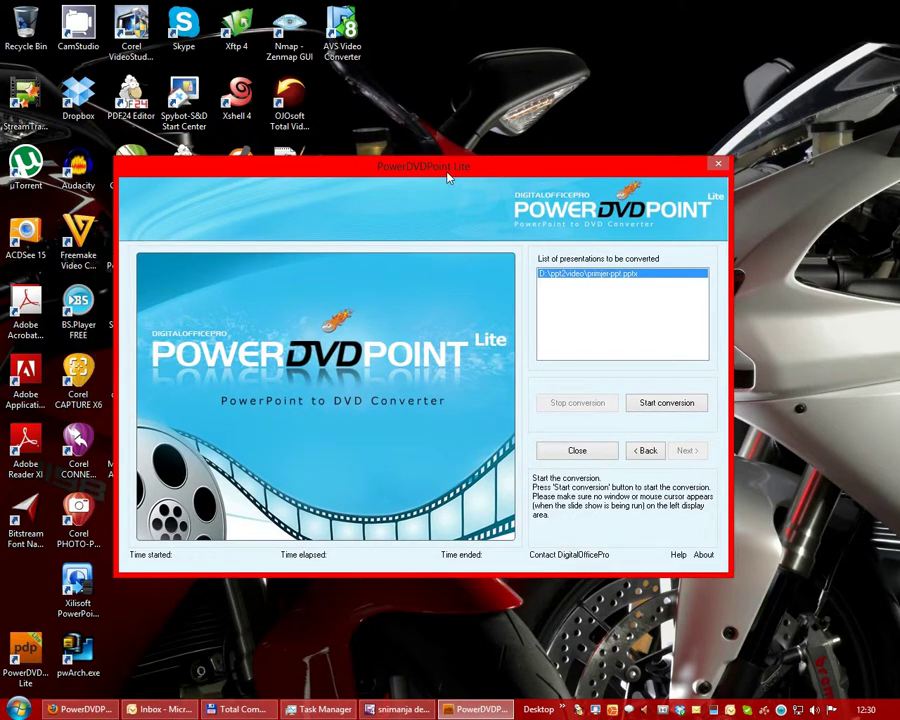
pyautogui.click(658, 408)
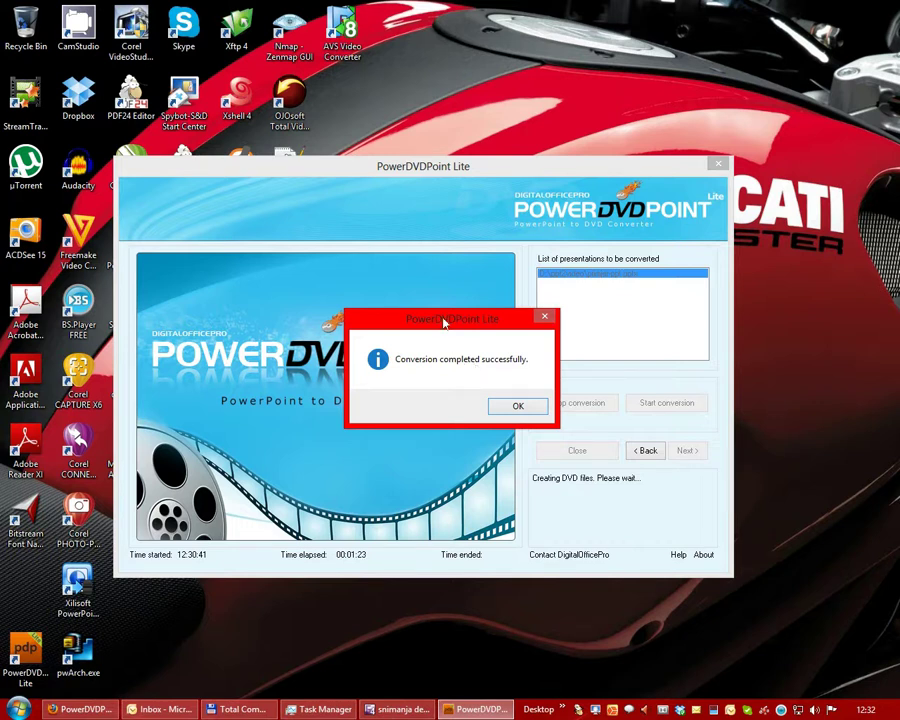
pyautogui.click(514, 410)
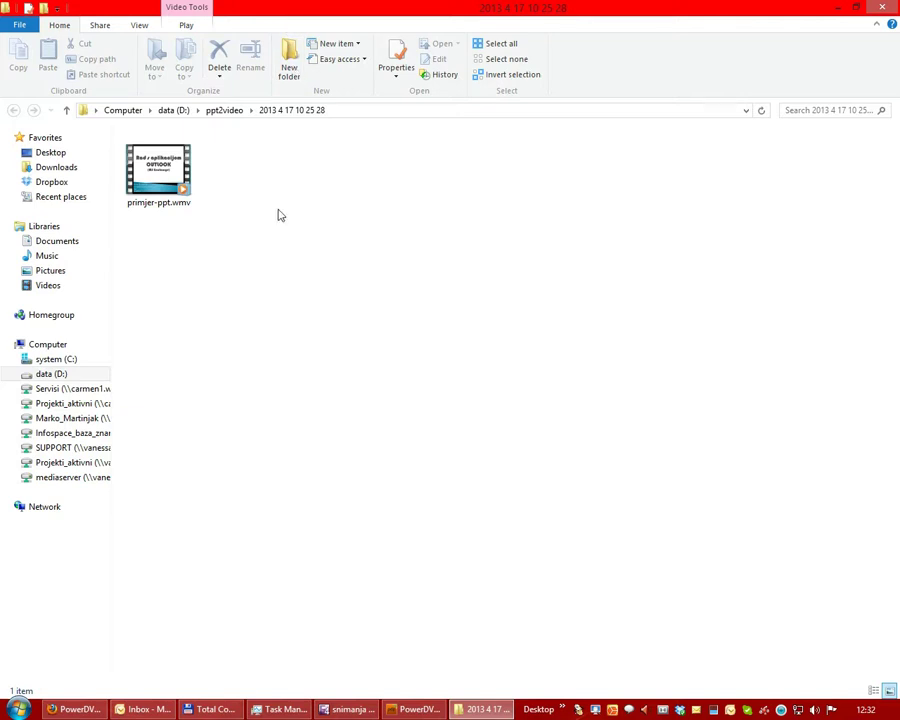
# Play the converted primjer-ppt.wmv from the output folder in full screen
pyautogui.click(172, 185)
pyautogui.doubleClick(172, 185)
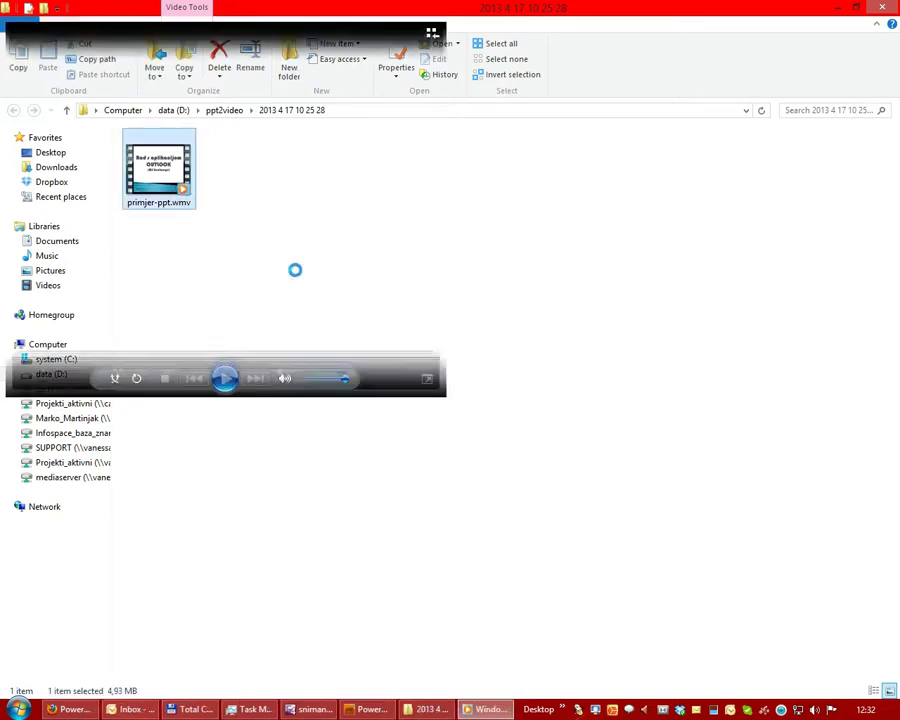
pyautogui.doubleClick(62, 75)
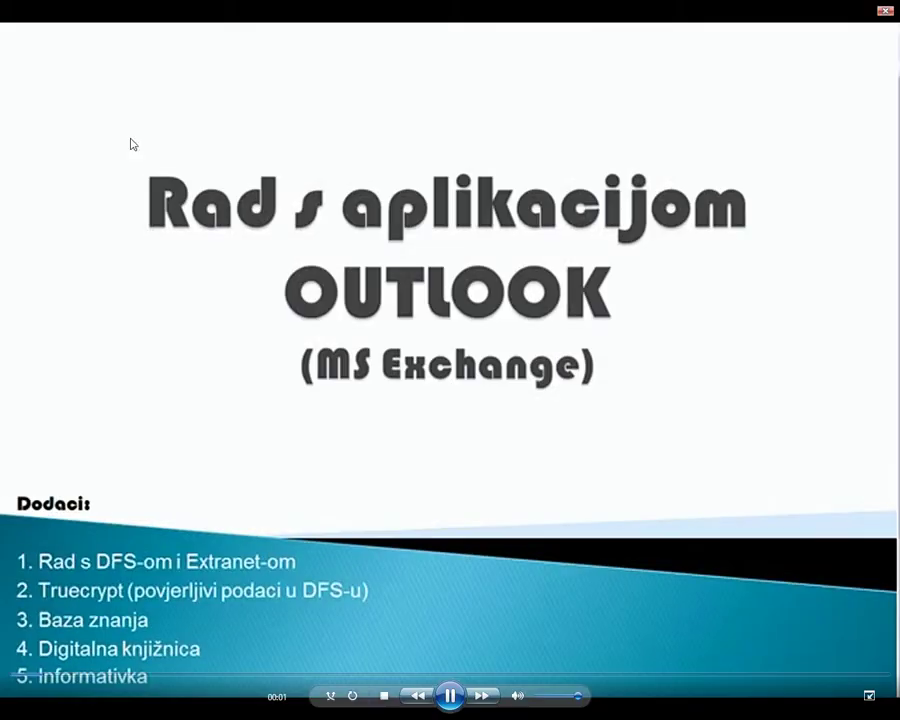